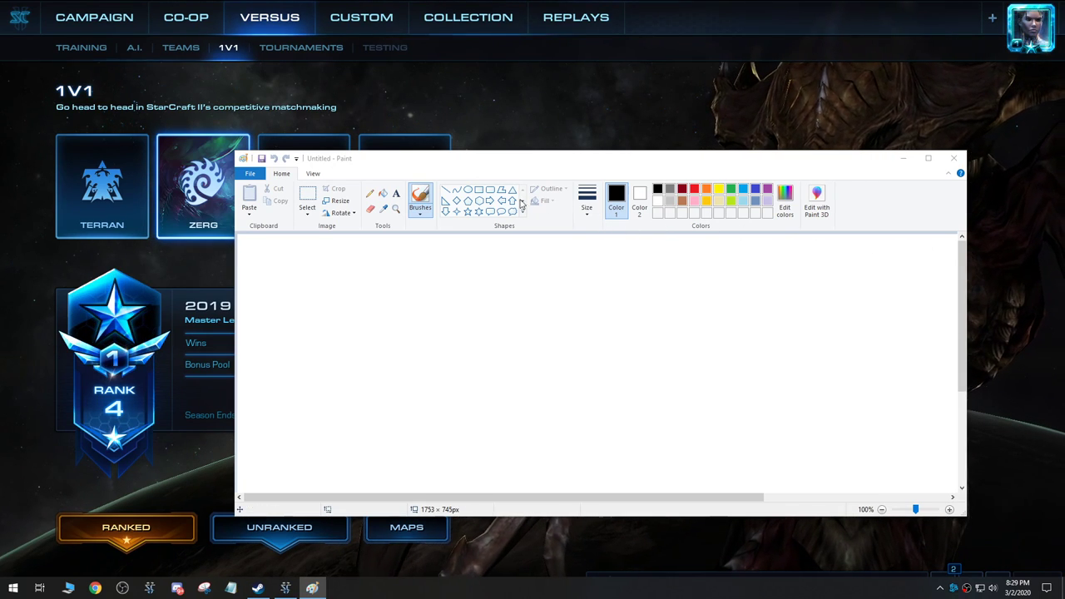
Draw a purple ellipse near the canvas centre and give it a textured fill style
click(466, 194)
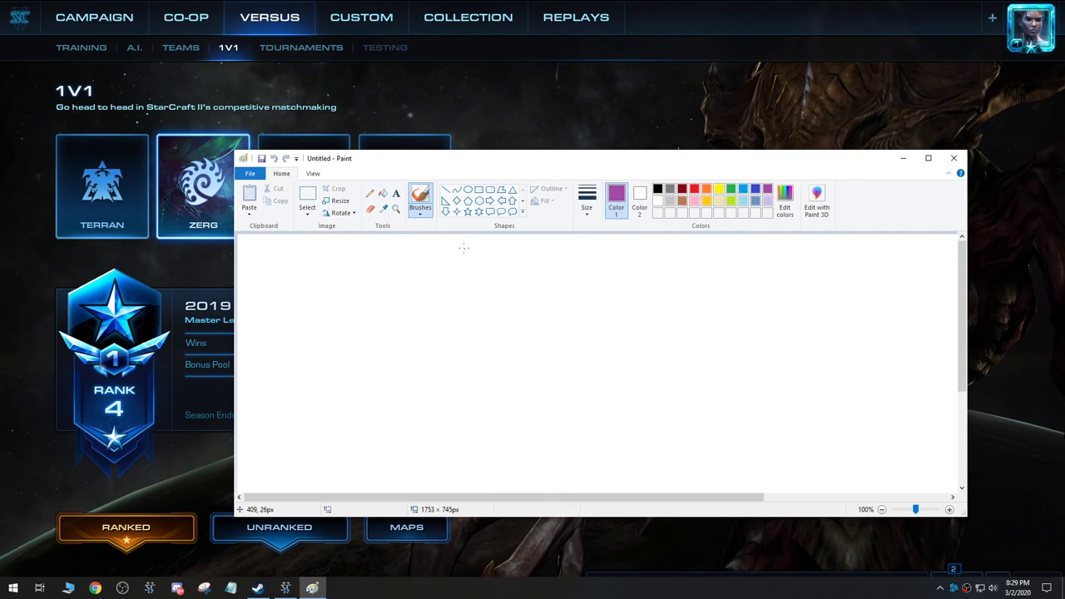
click(467, 191)
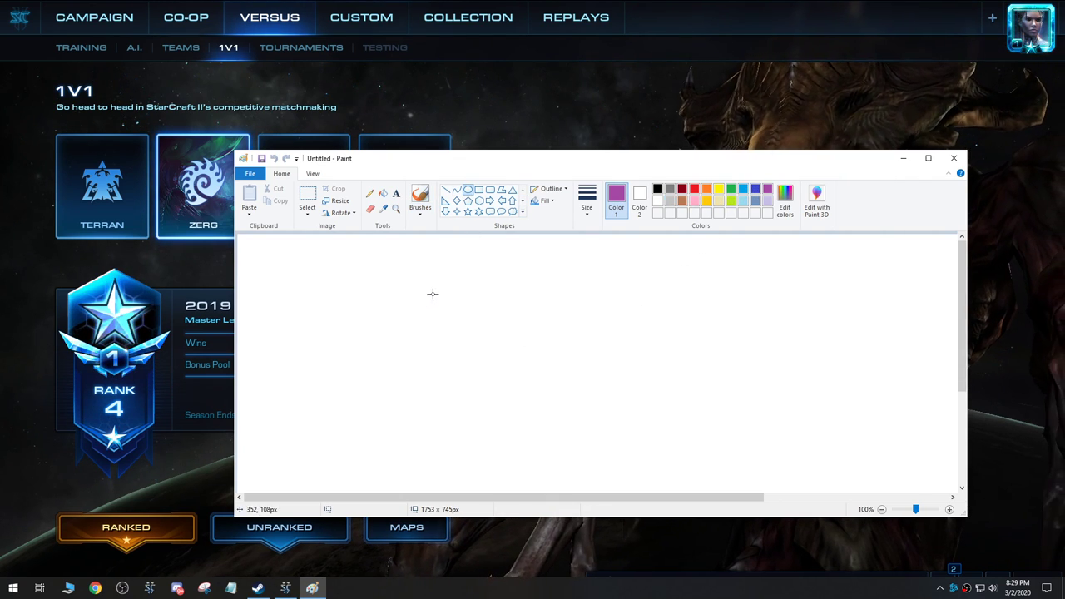
drag(433, 293, 587, 424)
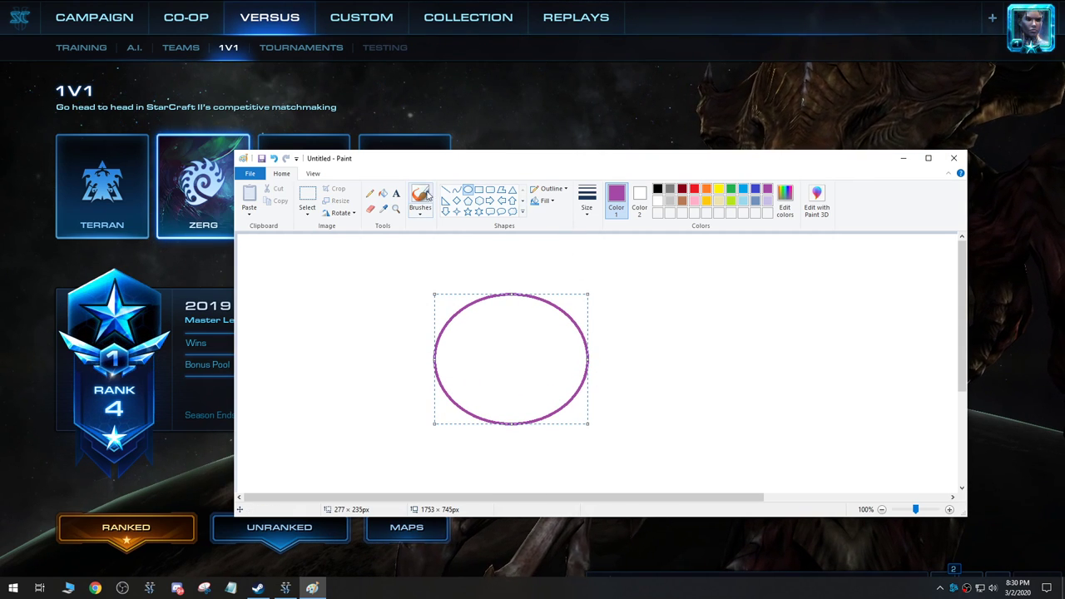
click(545, 201)
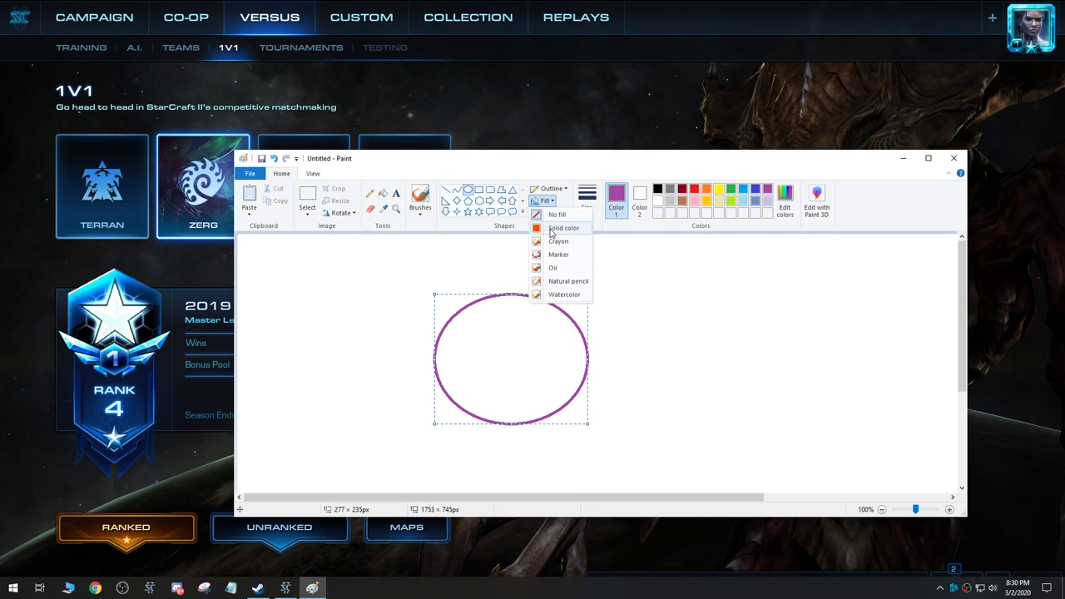
click(557, 214)
click(545, 201)
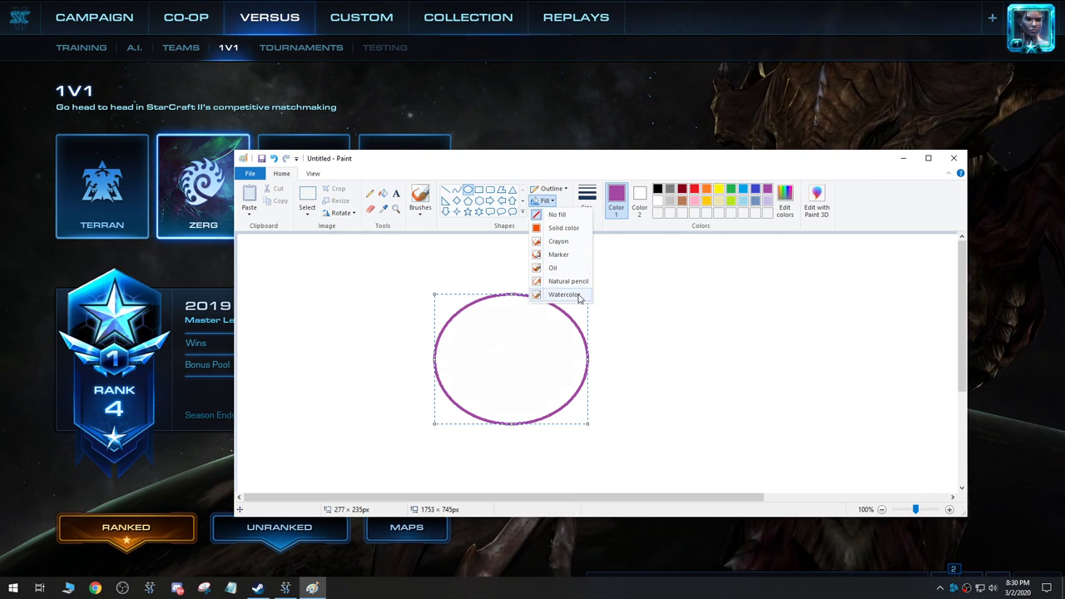
click(571, 253)
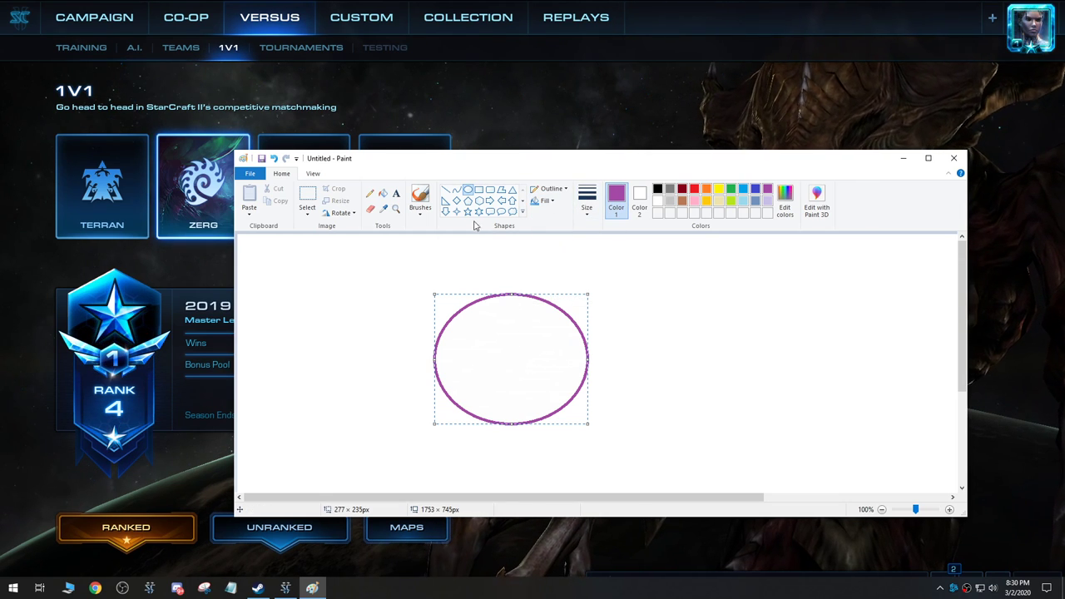
Fill the ellipse interior and its remaining white gaps with purple
click(383, 193)
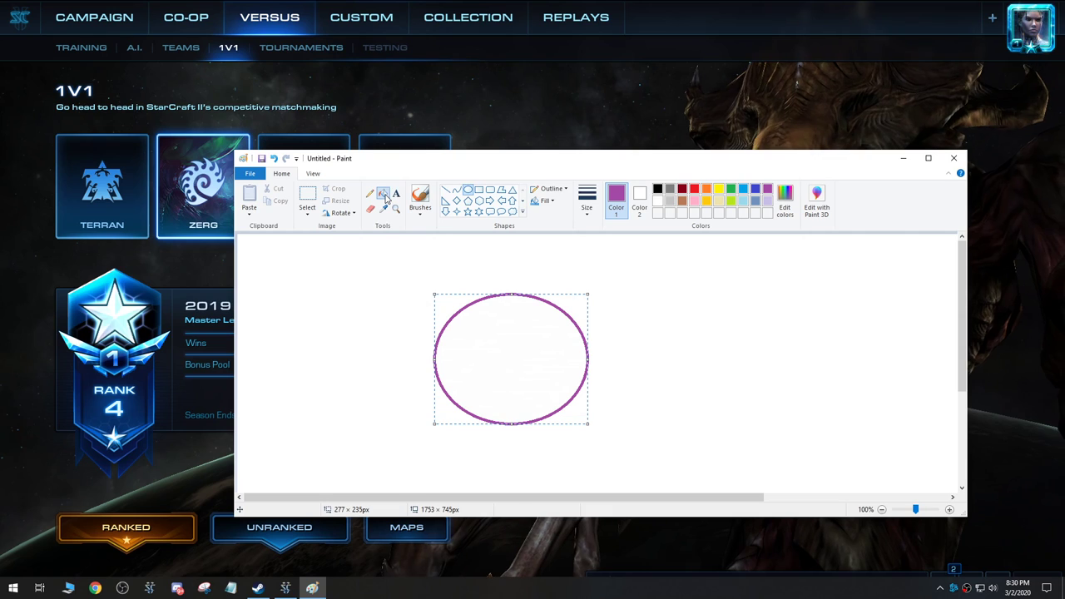
click(549, 366)
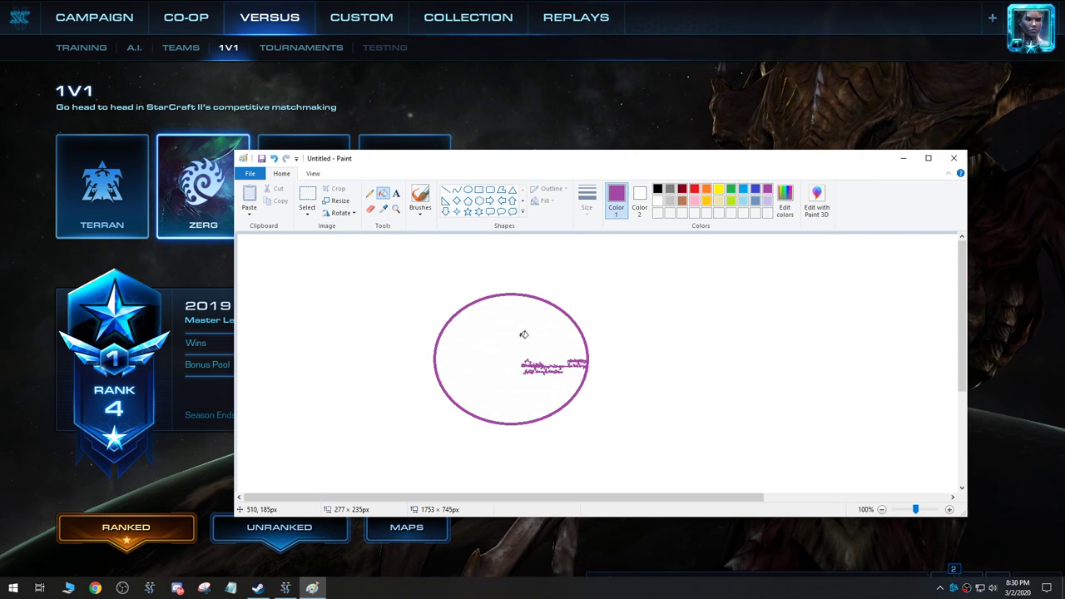
click(523, 333)
click(566, 396)
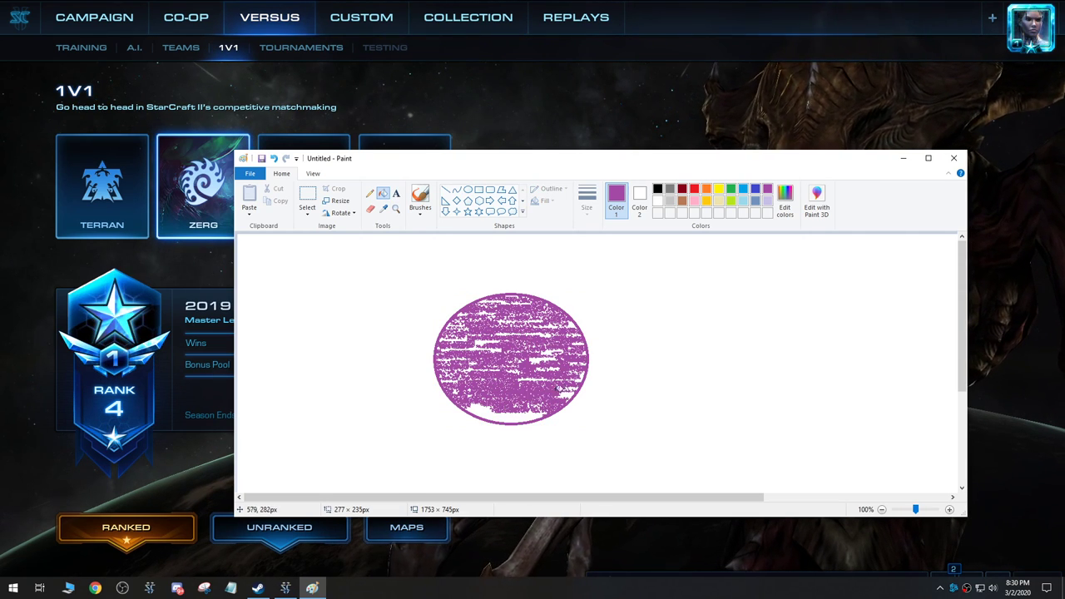
click(501, 413)
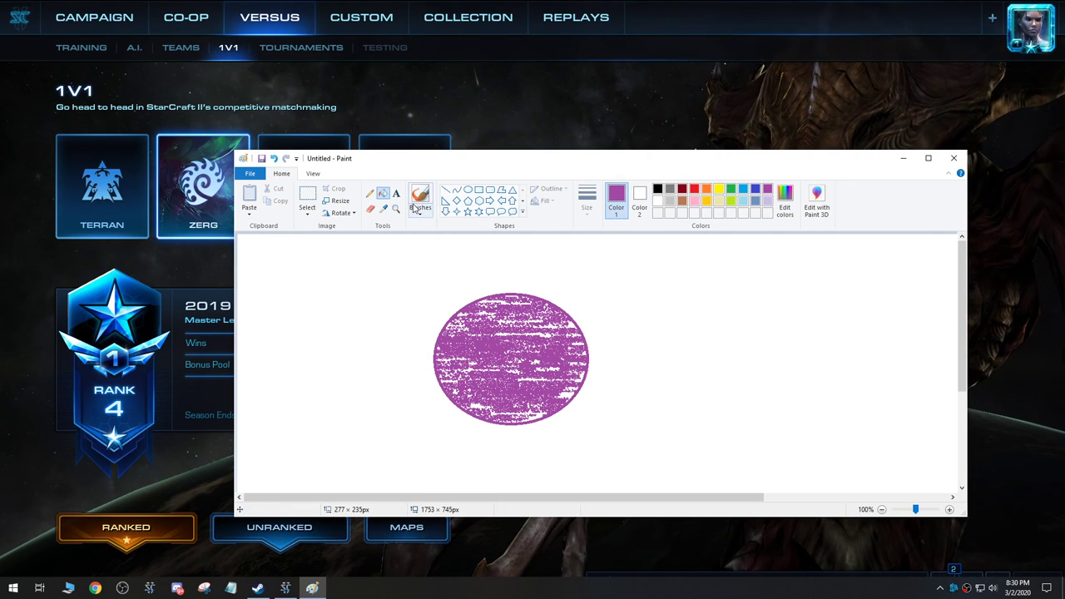
click(372, 194)
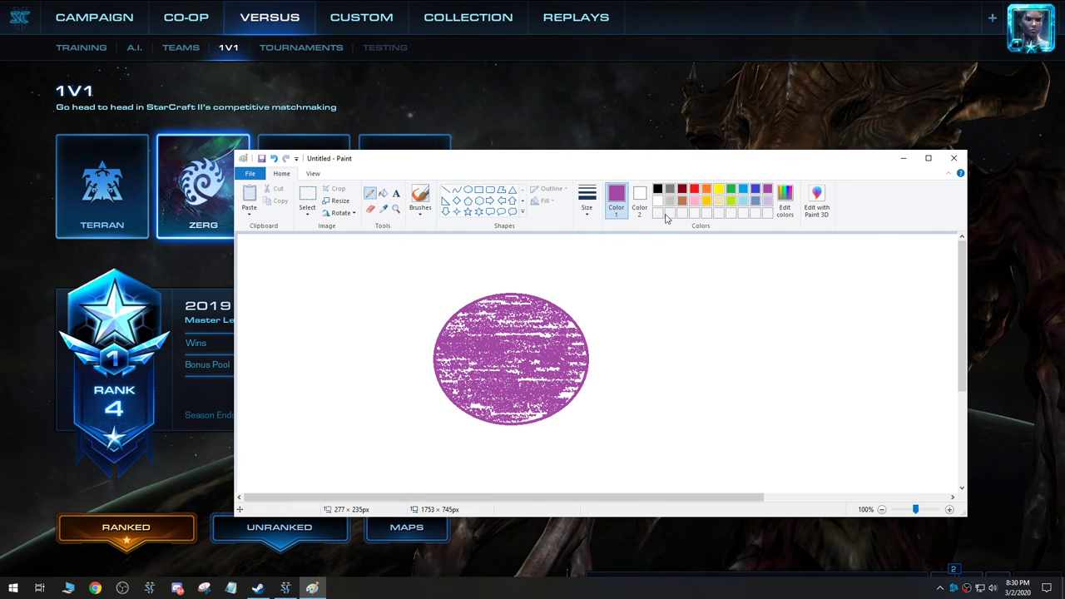
Draw a blue pencil curve arcing down to the right of the ellipse
click(587, 201)
click(601, 299)
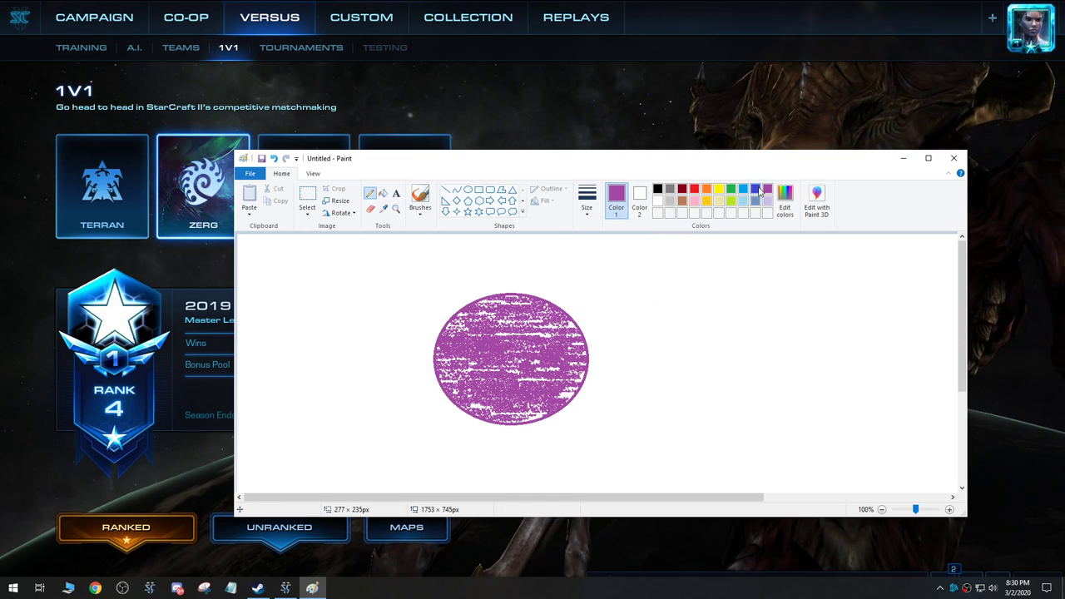
click(756, 189)
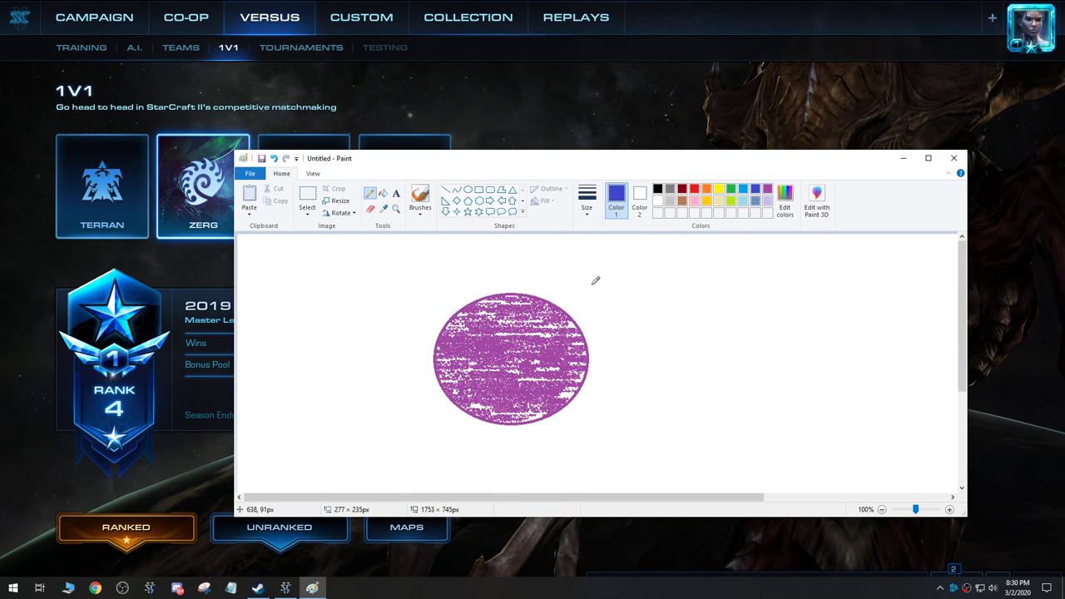
mouse_move(604, 288)
mouse_down()
mouse_move(646, 346)
mouse_move(651, 393)
mouse_move(636, 430)
mouse_up()
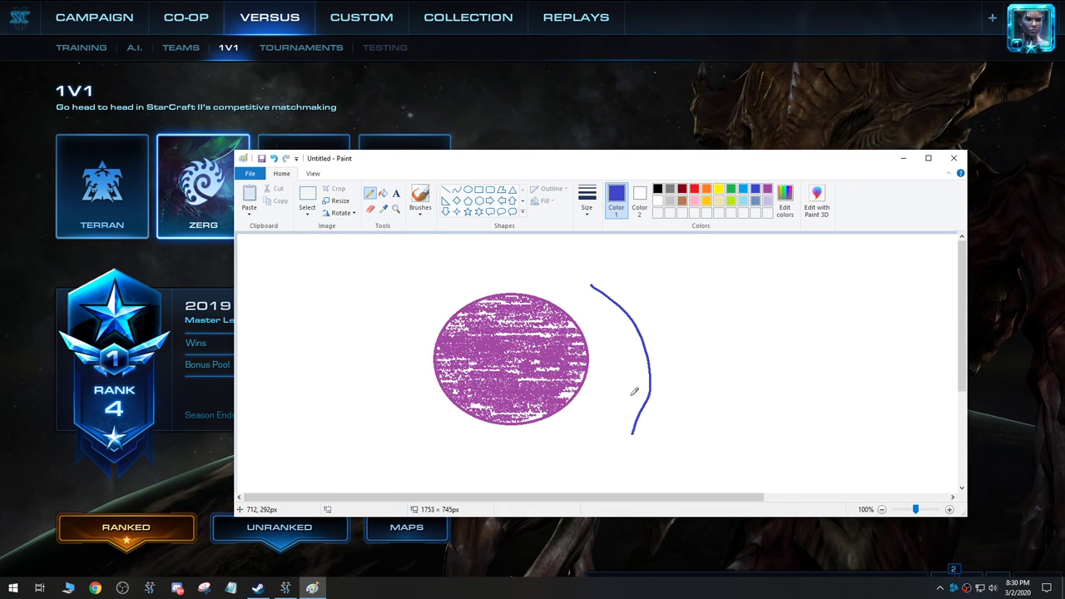
Add a small green right triangle at the curve's top and bottom ends
click(730, 190)
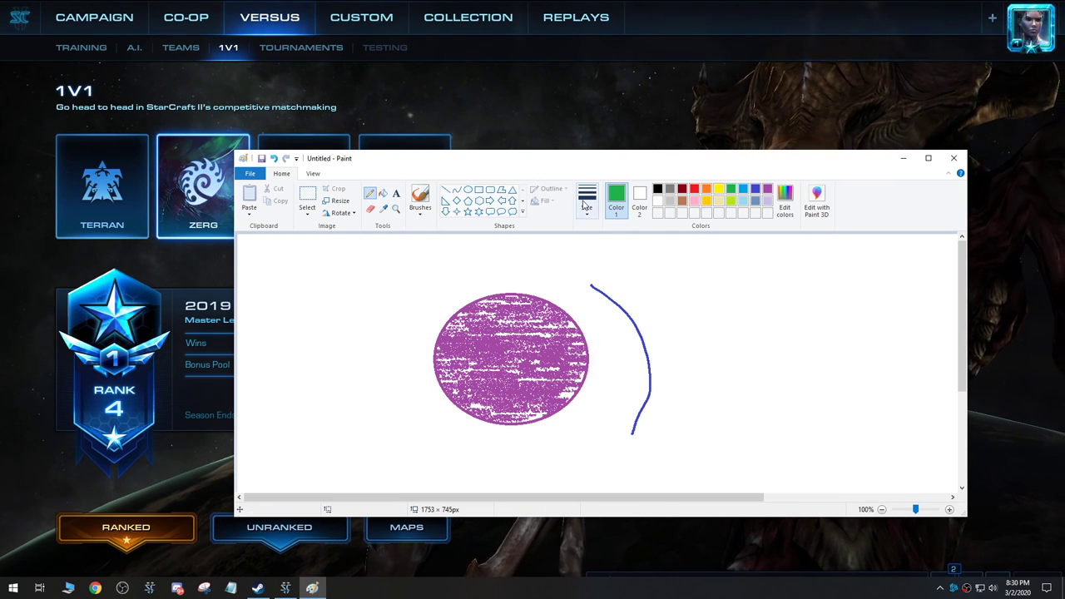
click(446, 201)
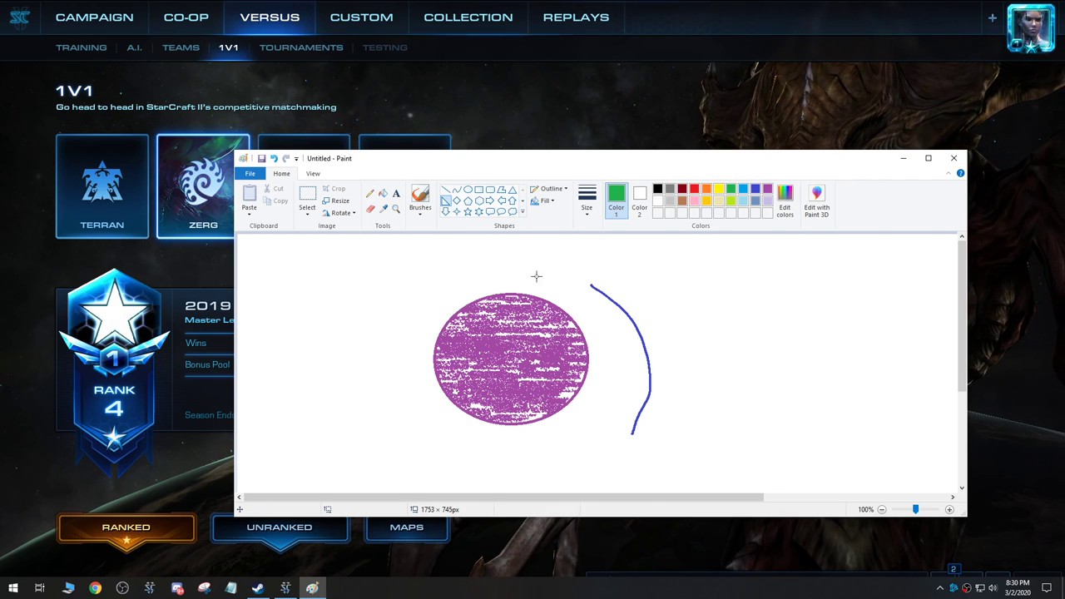
drag(561, 256, 585, 287)
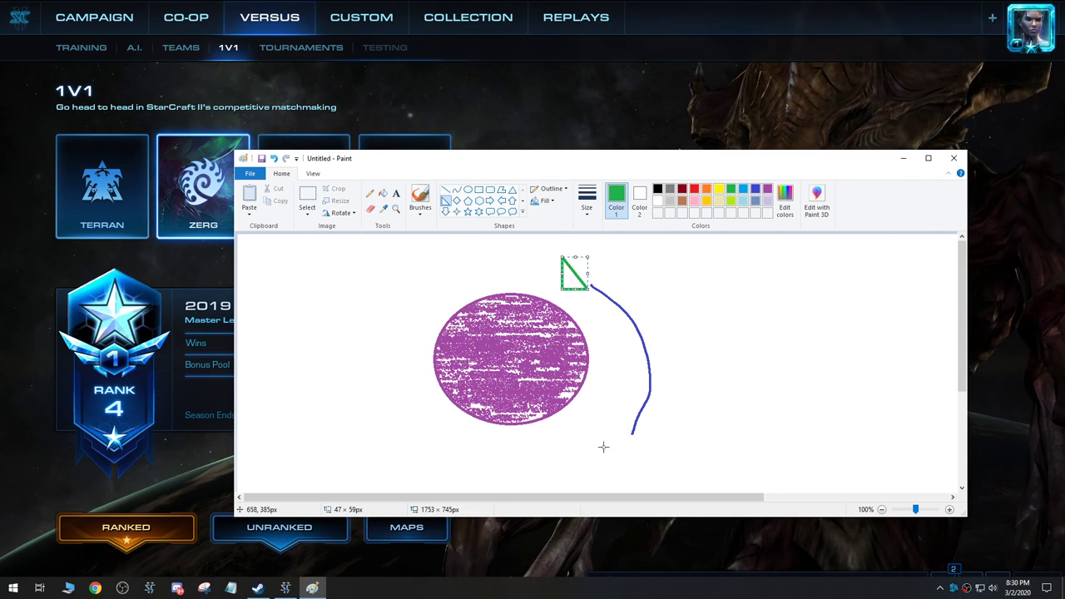
drag(646, 468, 608, 429)
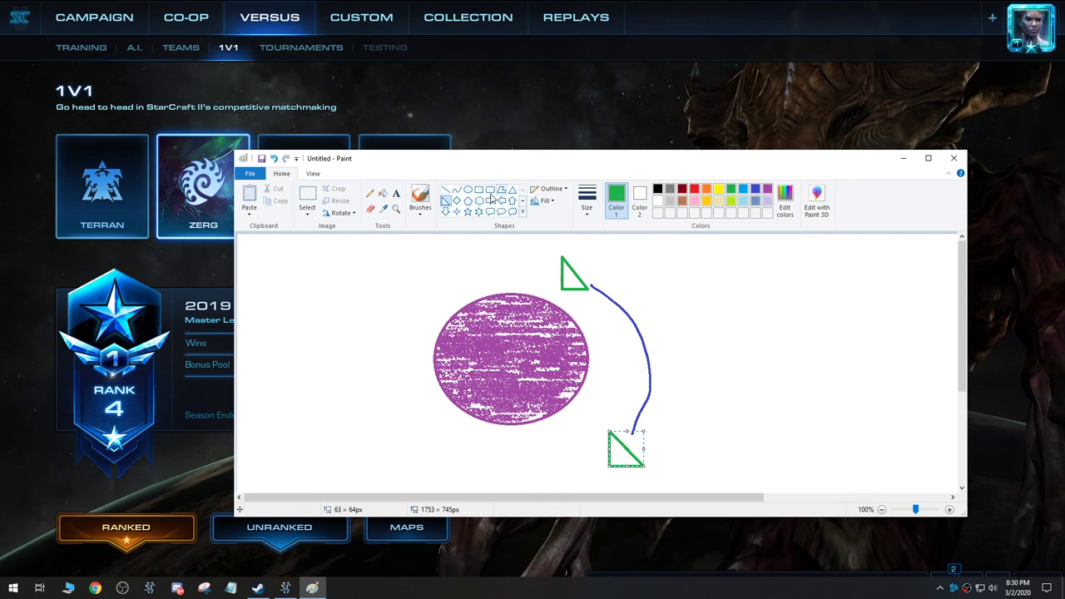
Add the green text '4:30 Spores' to the right of the blue curve
click(397, 195)
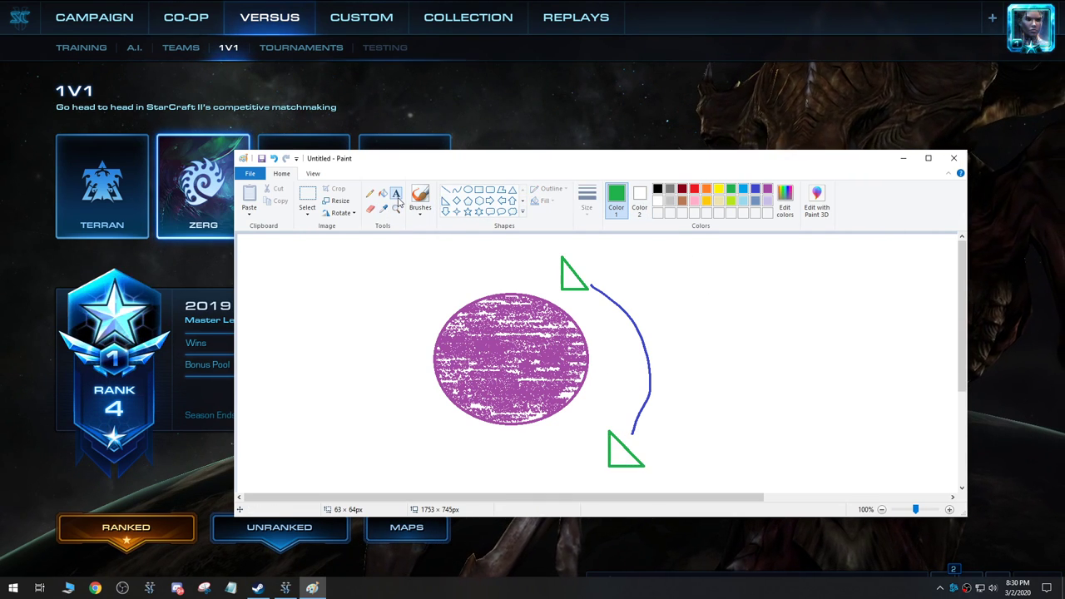
click(771, 283)
text(4:)
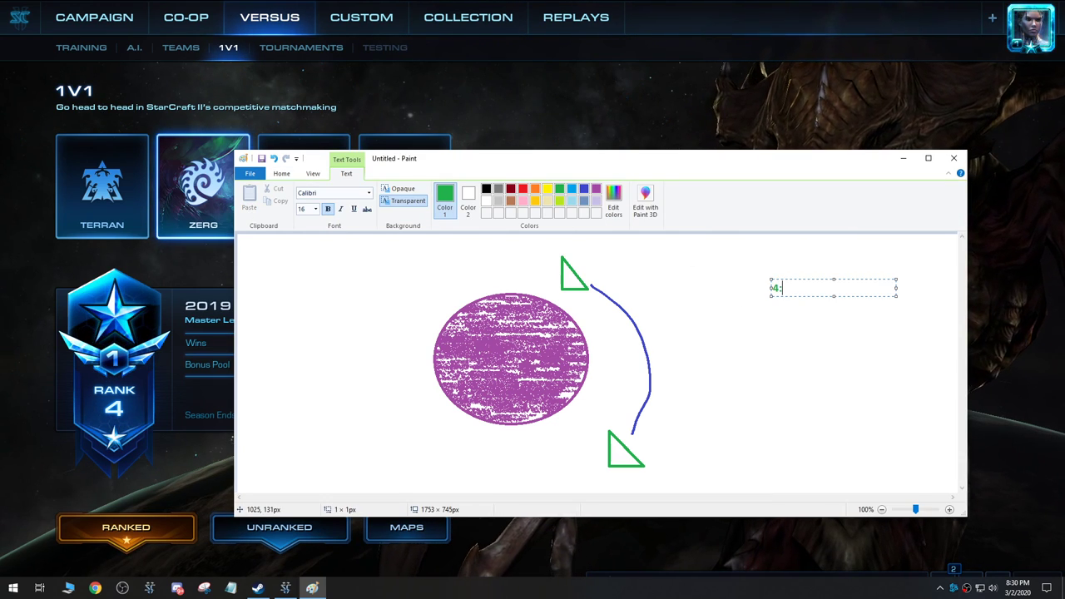
text(30 Spores)
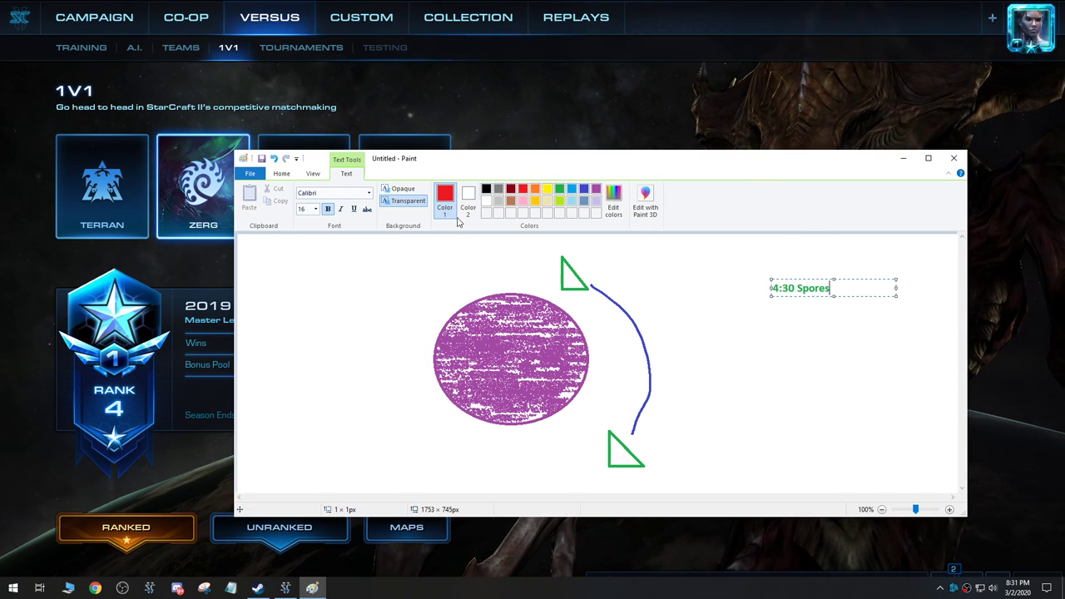
click(281, 173)
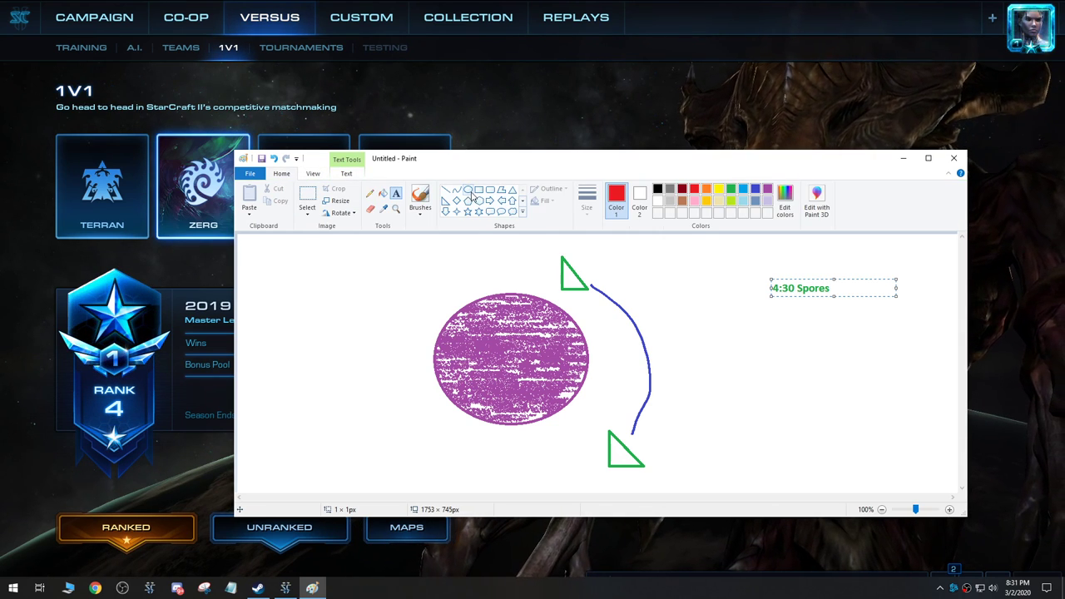
Draw a small red circle between the purple oval and the blue curve
click(567, 301)
drag(607, 343, 622, 362)
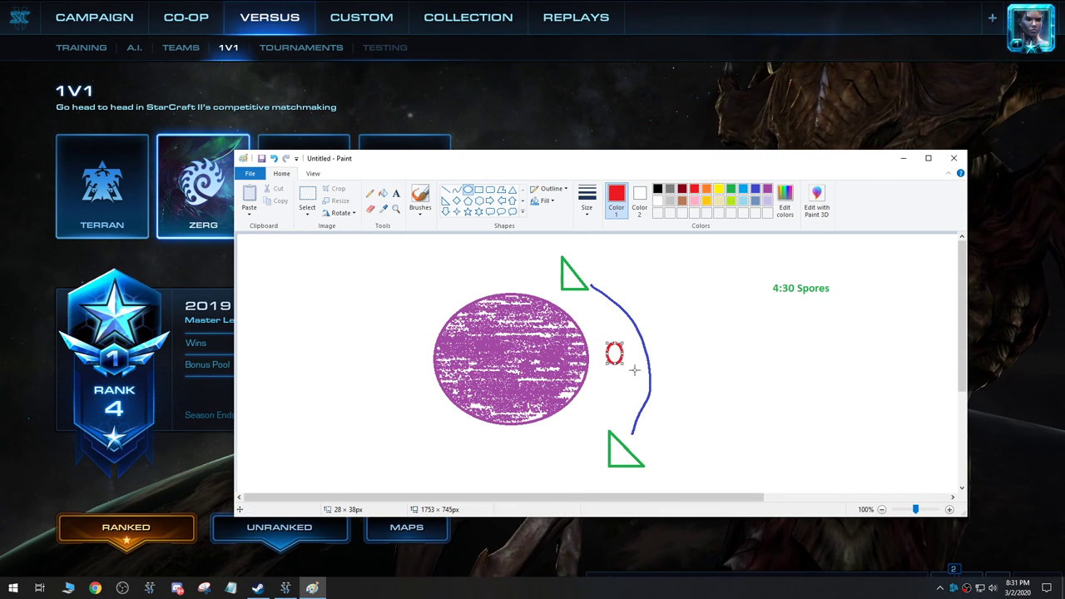
drag(603, 355, 628, 369)
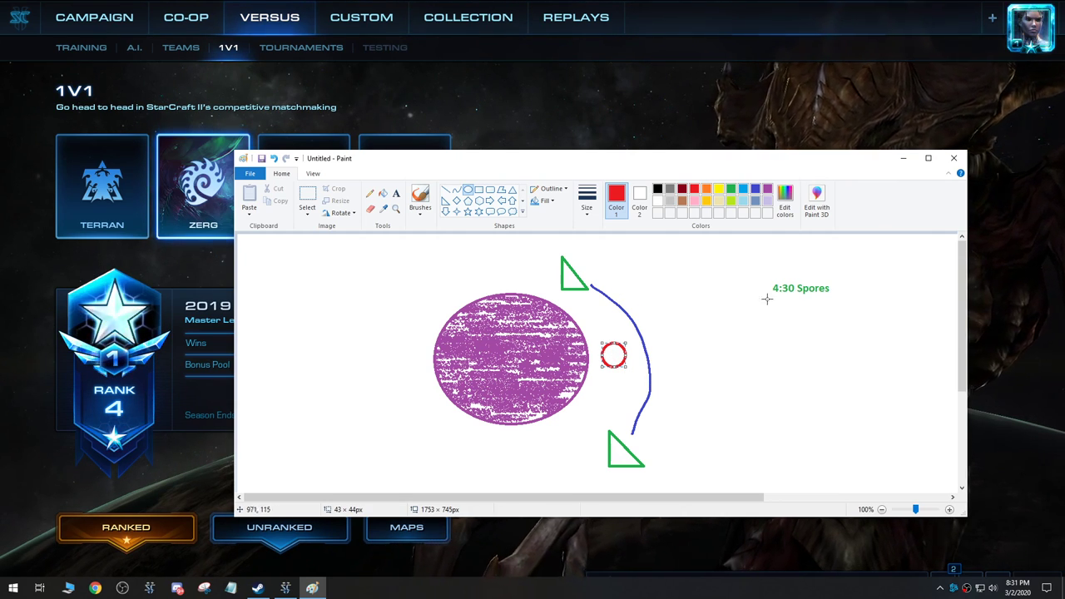
Type the red note '7-10 Queens', '??????', '3-4 Inject', '3+ spread creep/defend' below 4:30 Spores
click(396, 193)
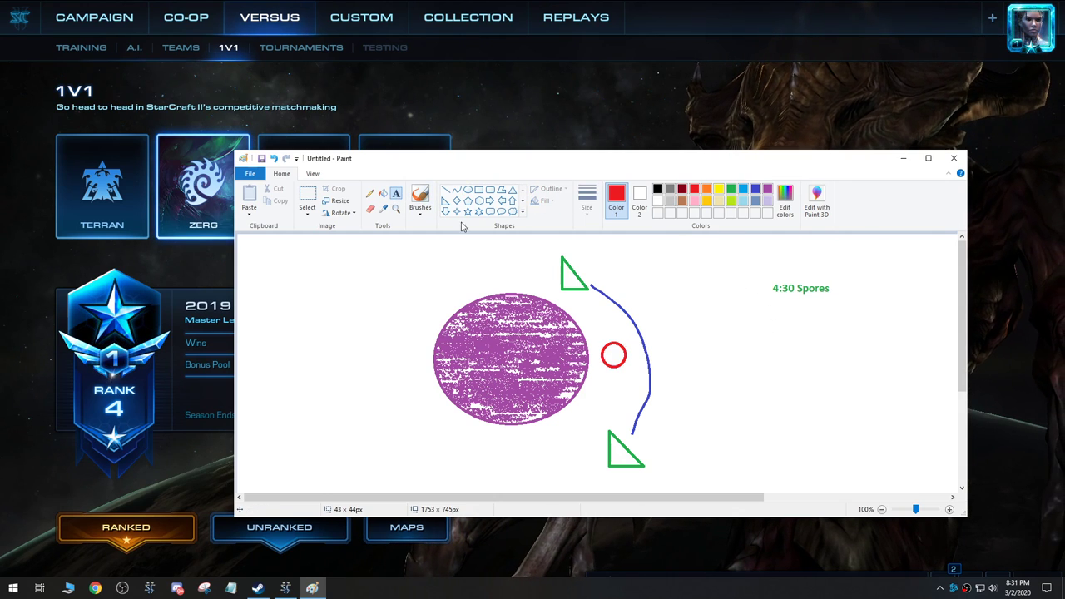
click(770, 322)
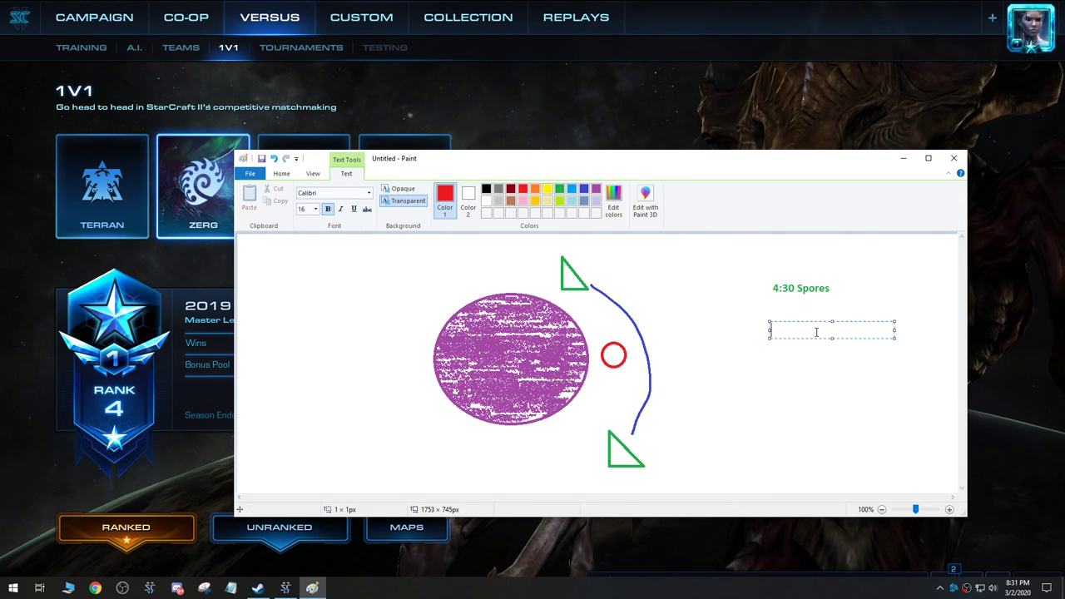
text(7-)
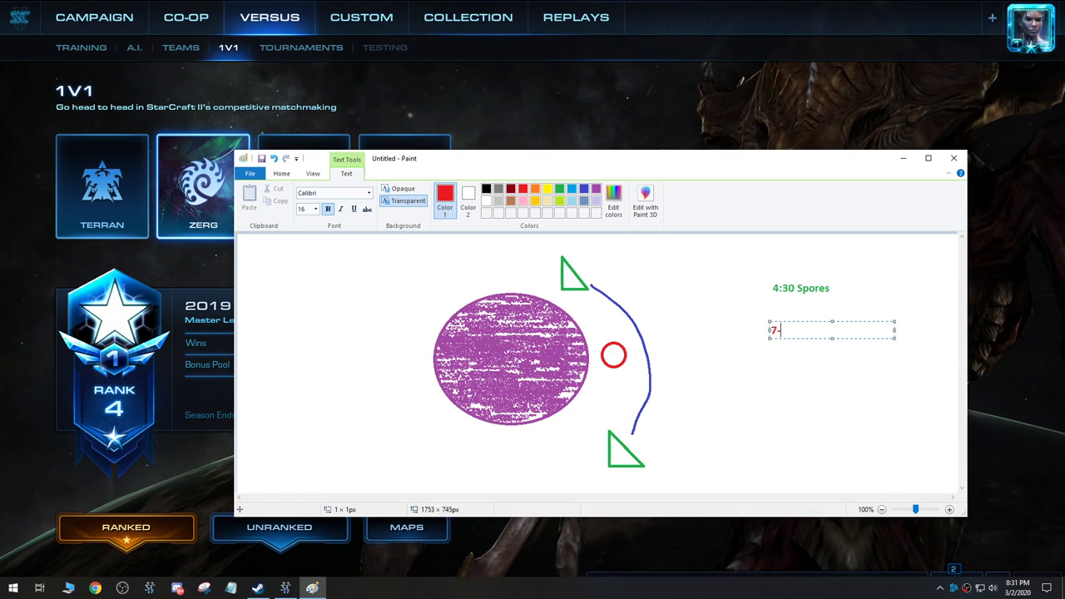
text(10 Queens)
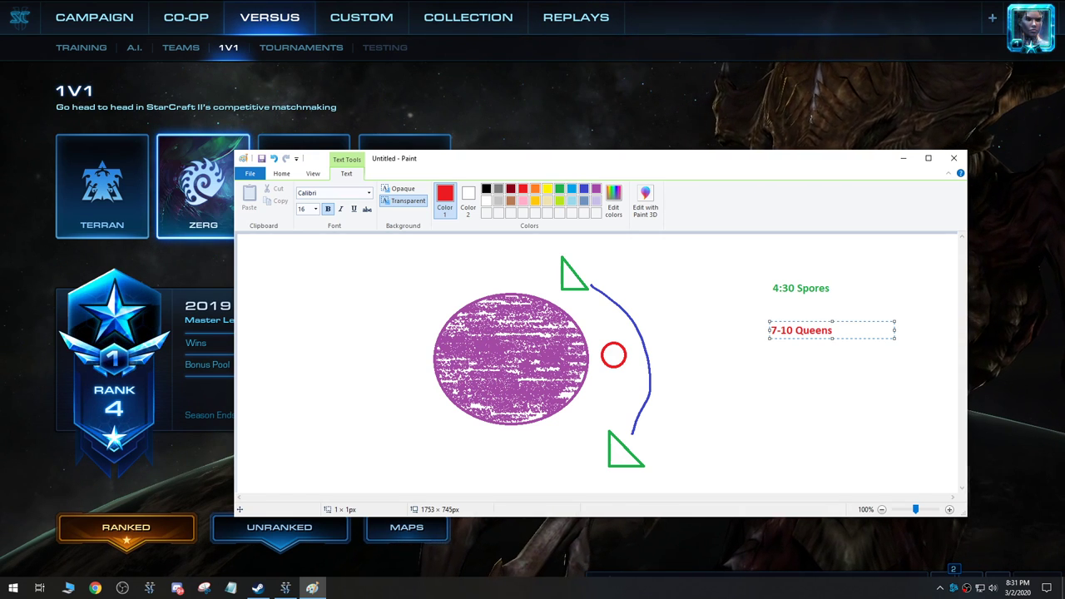
key(Return)
text(2???)
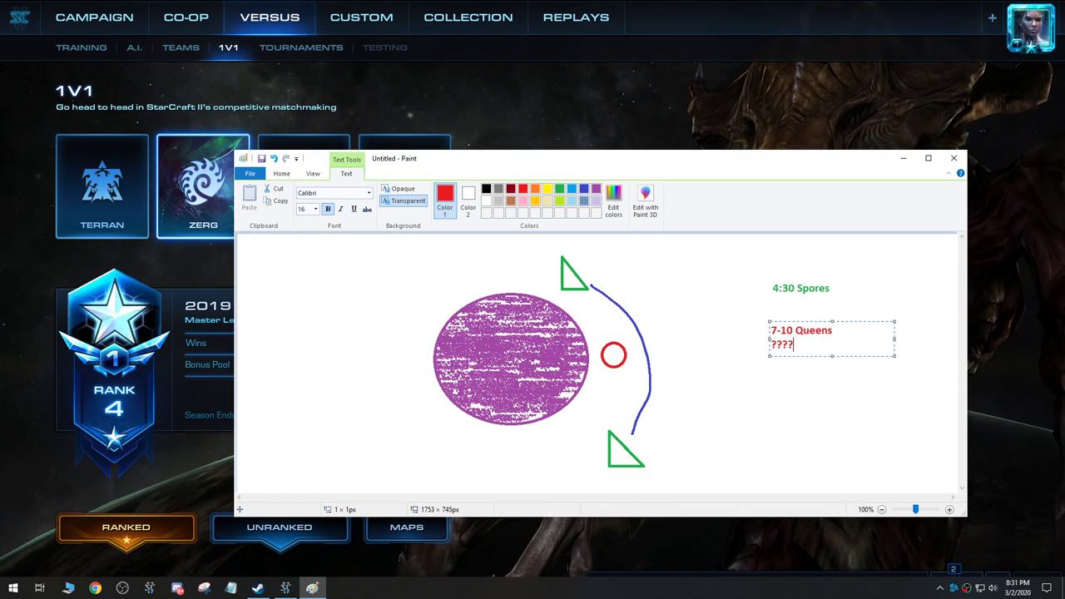
text(??)
text(3)
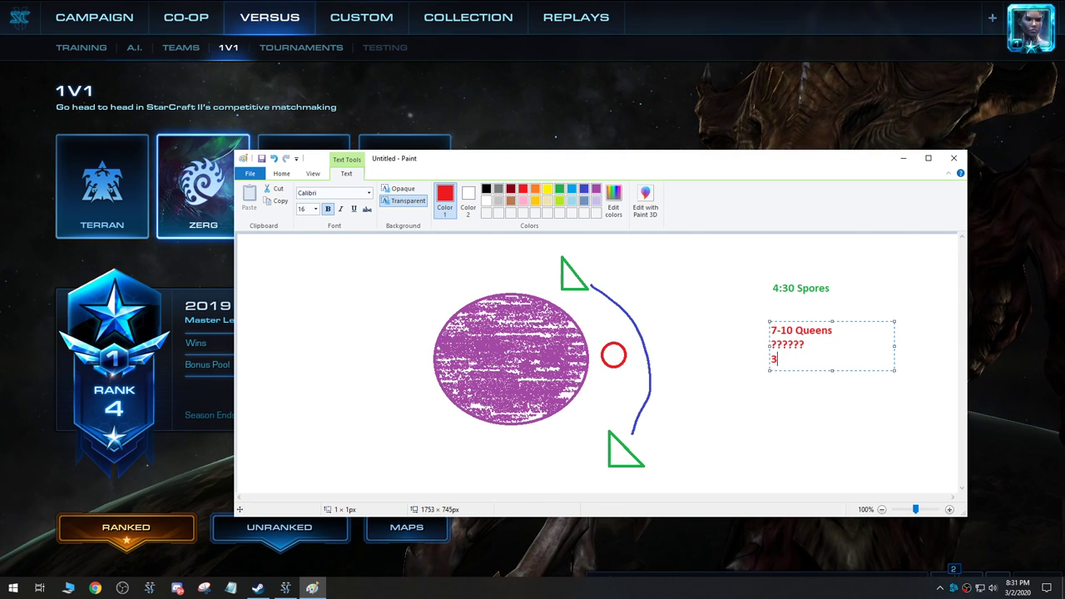
text(-4 Inject)
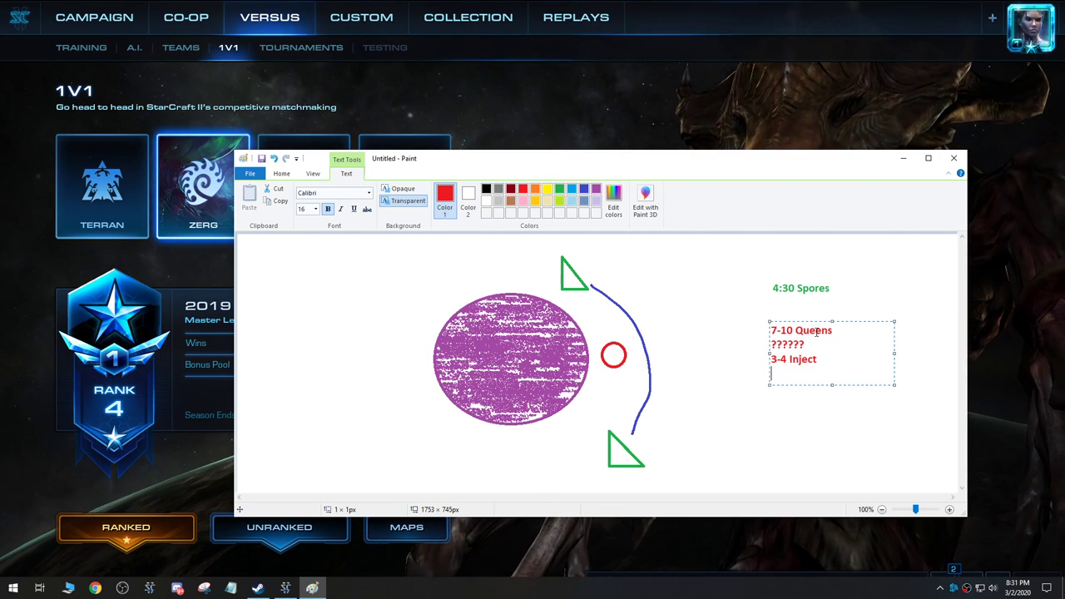
key(Return)
text(3)
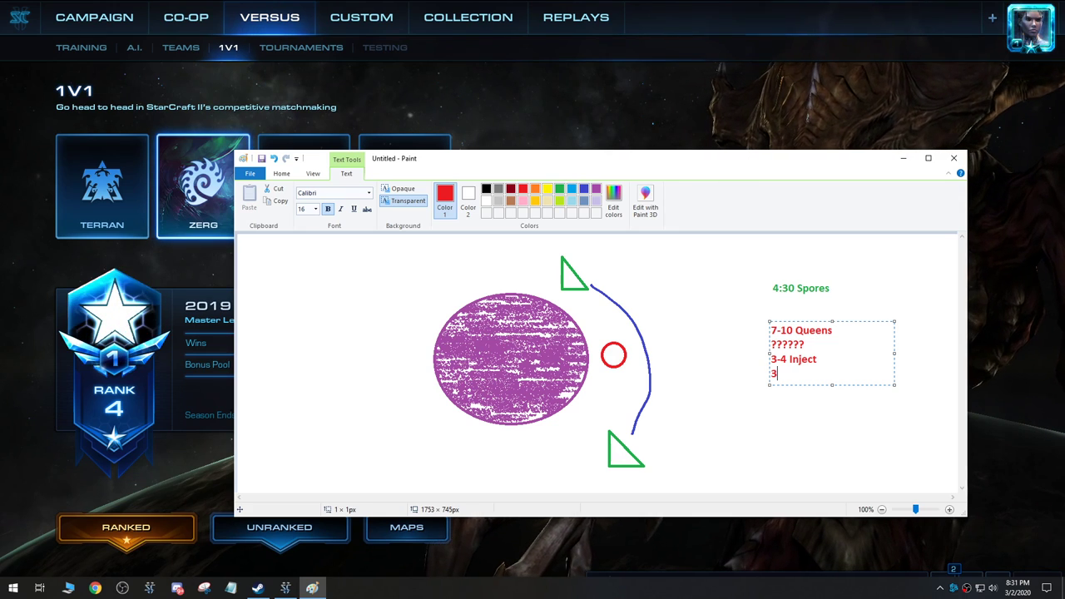
text(-)
key(BackSpace)
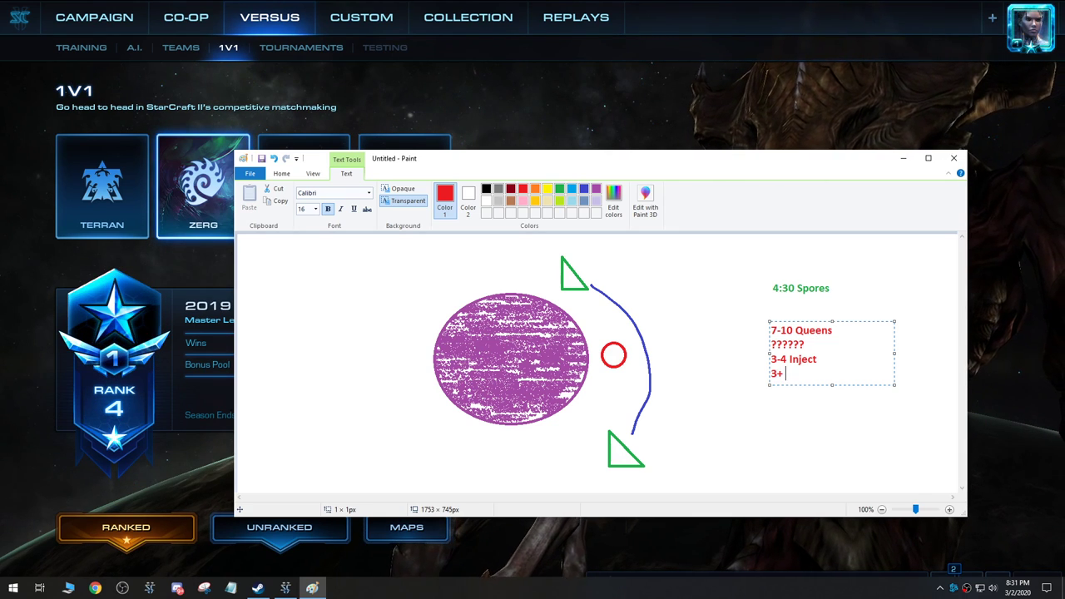
text(+ spread creep/)
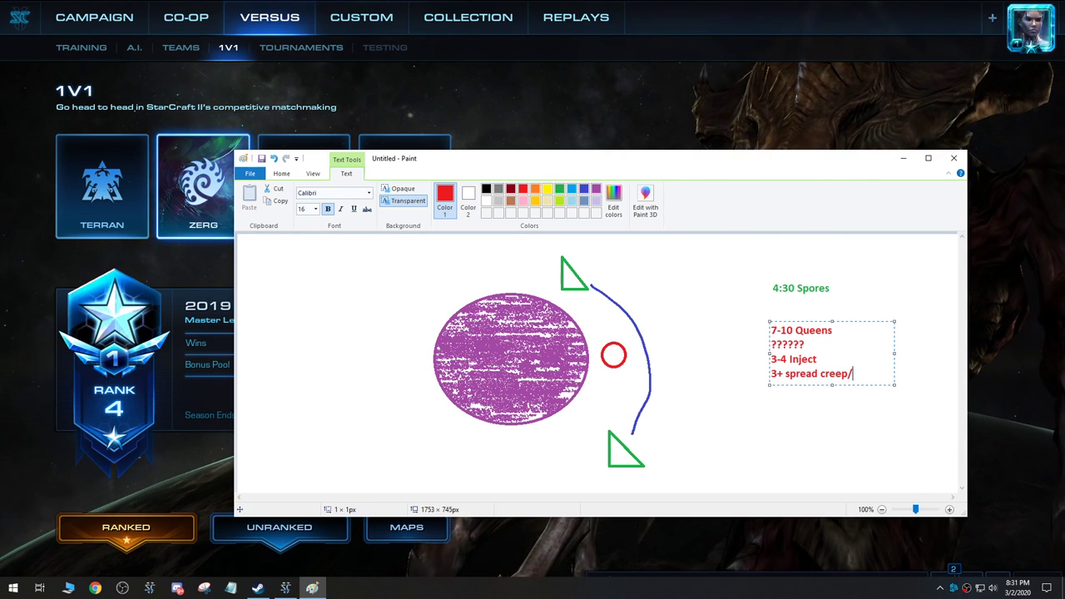
text(defend)
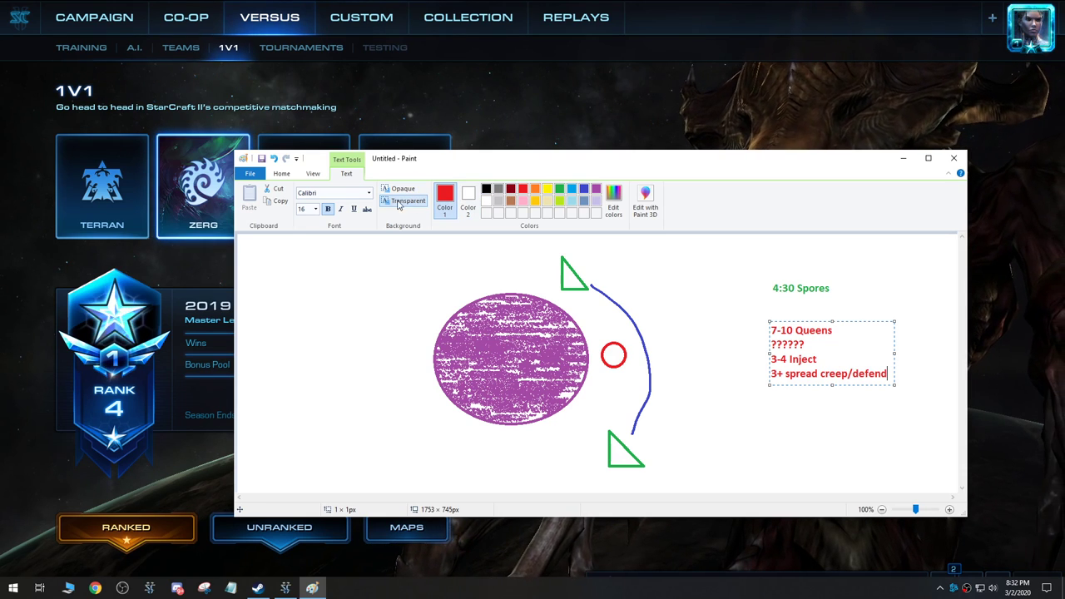
Draw a large orange oval outline enclosing the small red circle and blue curve
click(283, 174)
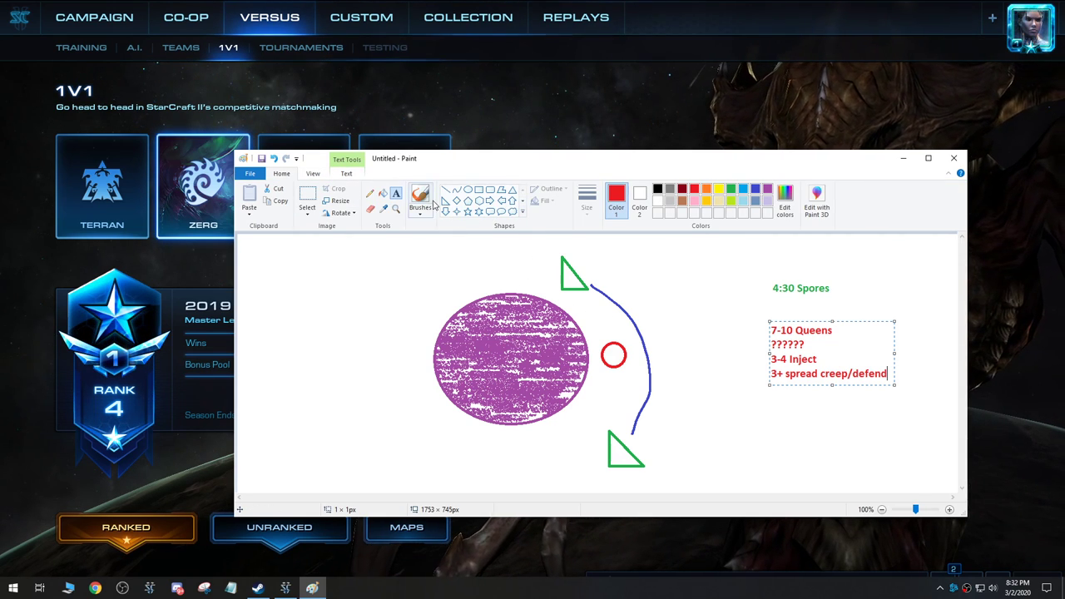
click(467, 190)
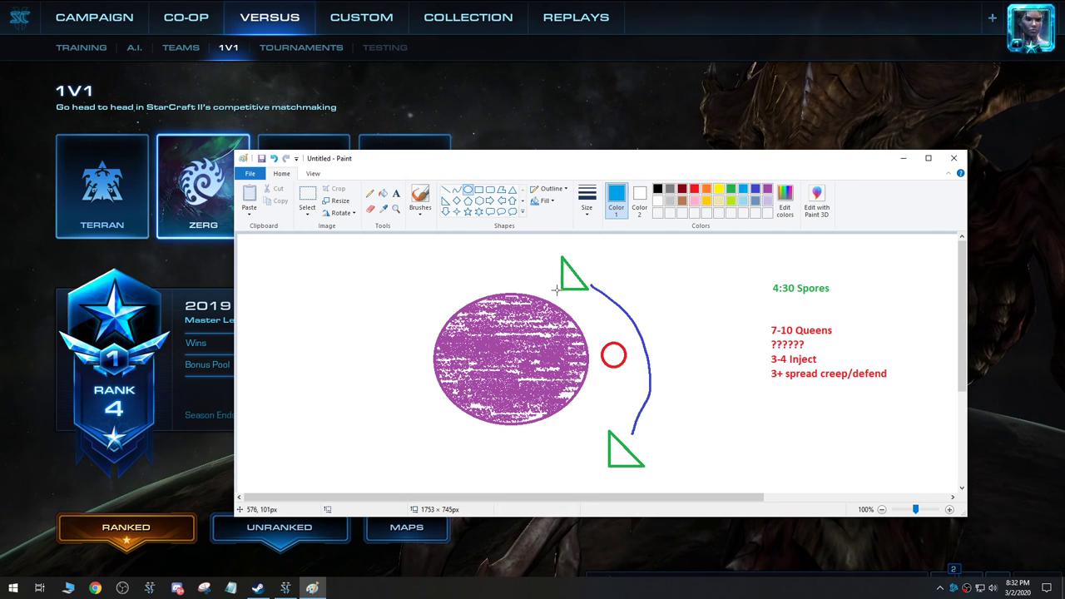
click(586, 202)
click(613, 301)
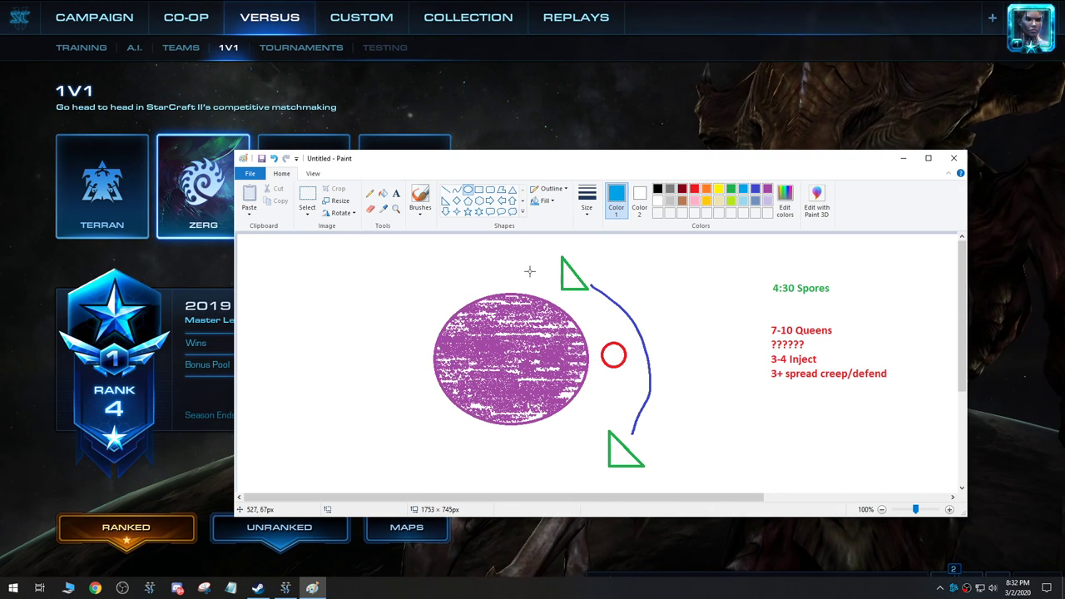
drag(535, 271, 695, 442)
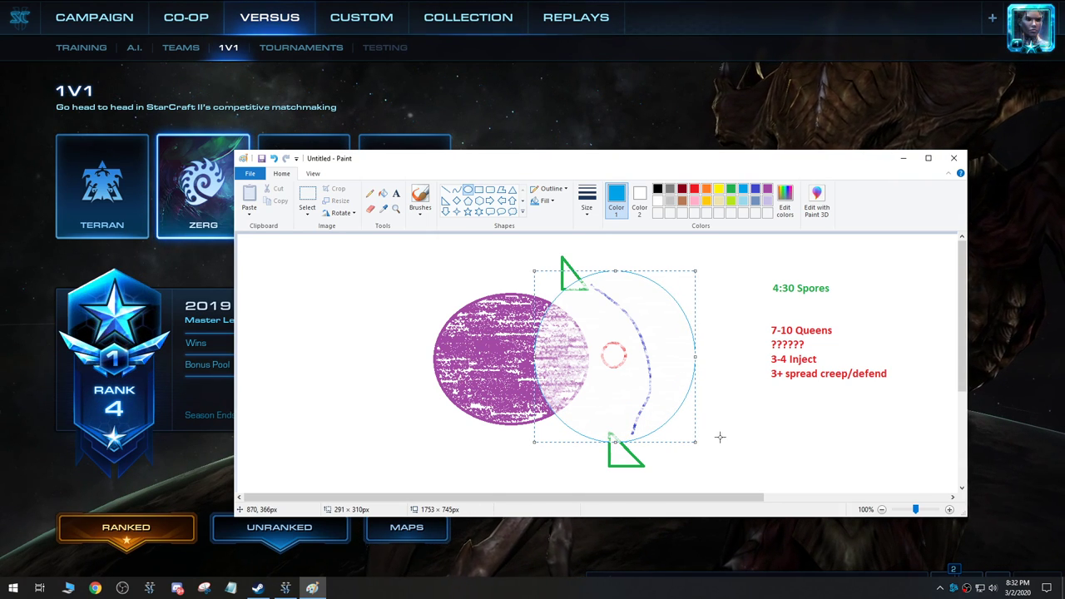
click(707, 190)
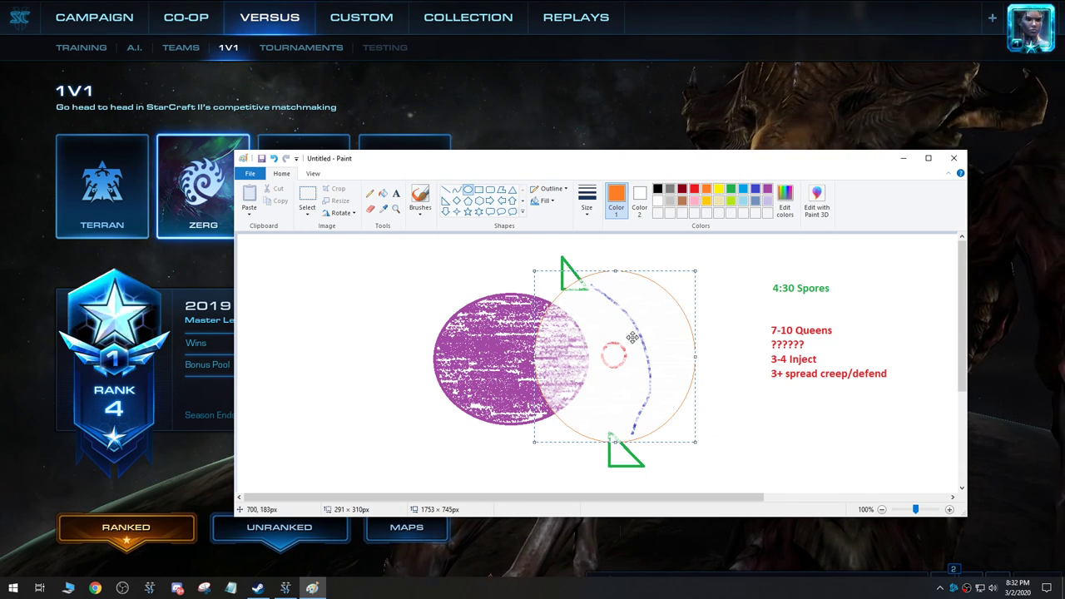
click(749, 408)
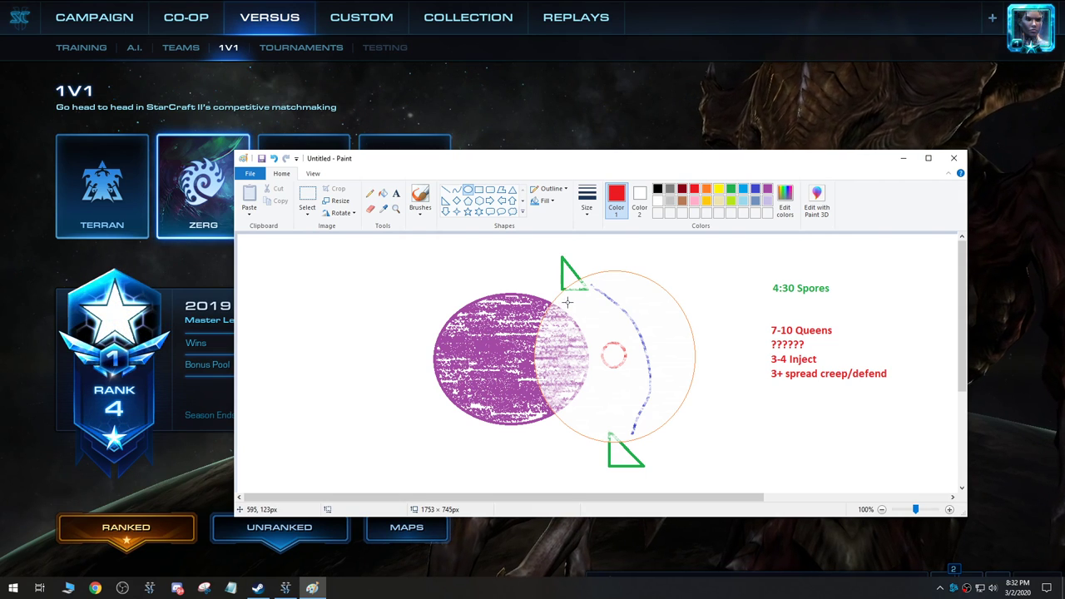
Undo the stray large red oval and the orange circle, leaving the small red circle
drag(574, 307, 664, 411)
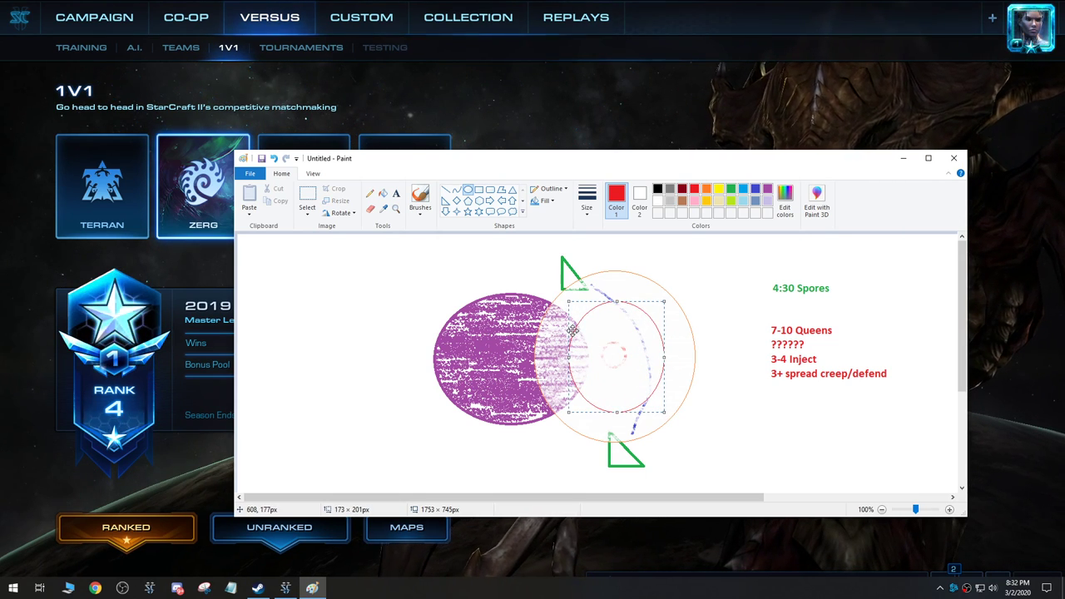
drag(567, 358, 556, 358)
drag(667, 358, 674, 358)
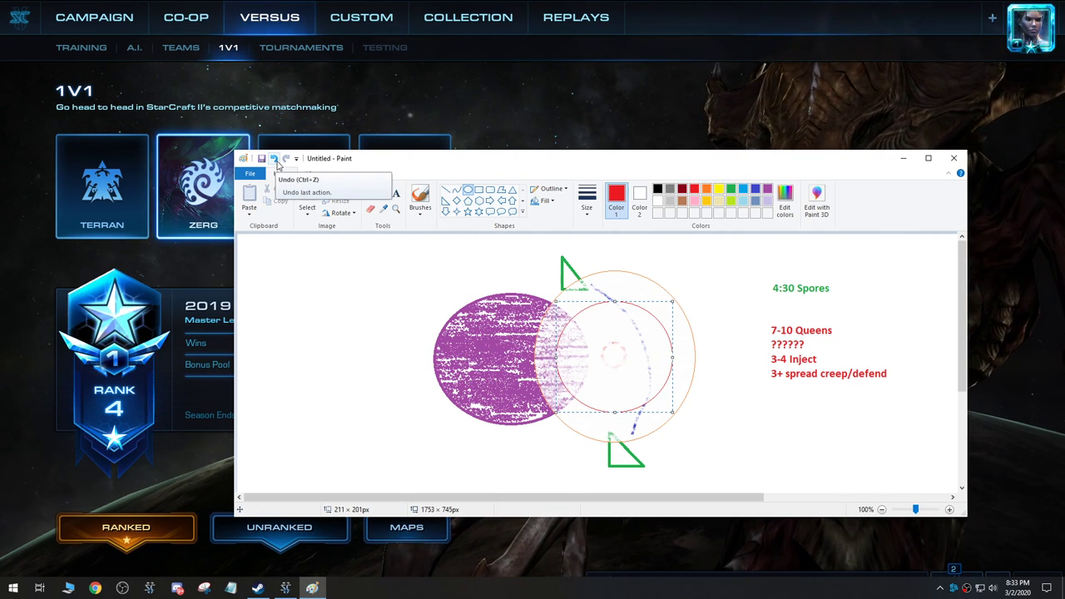
click(277, 164)
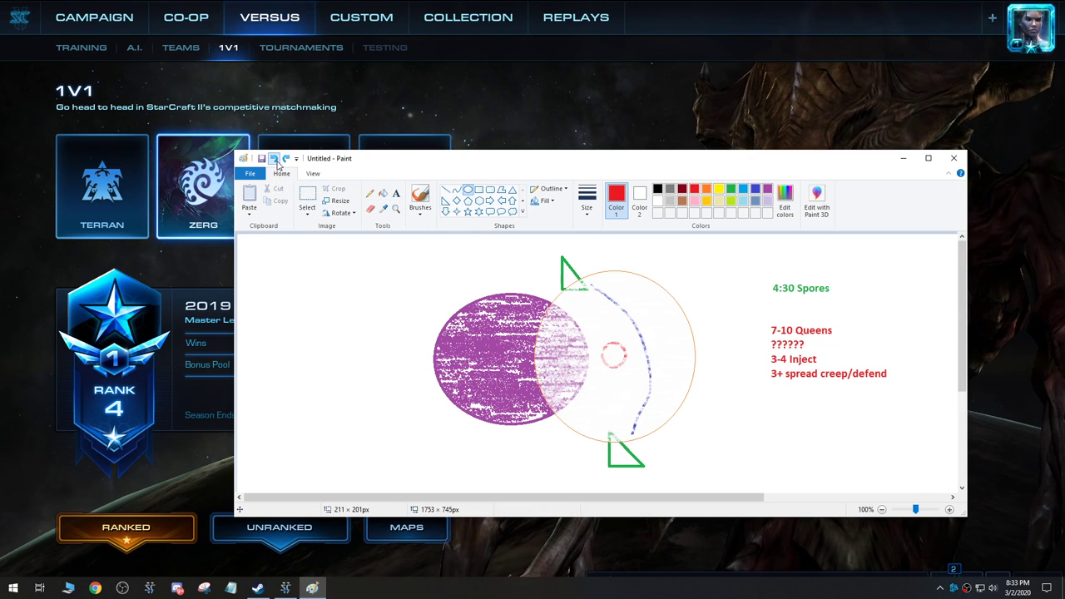
click(277, 164)
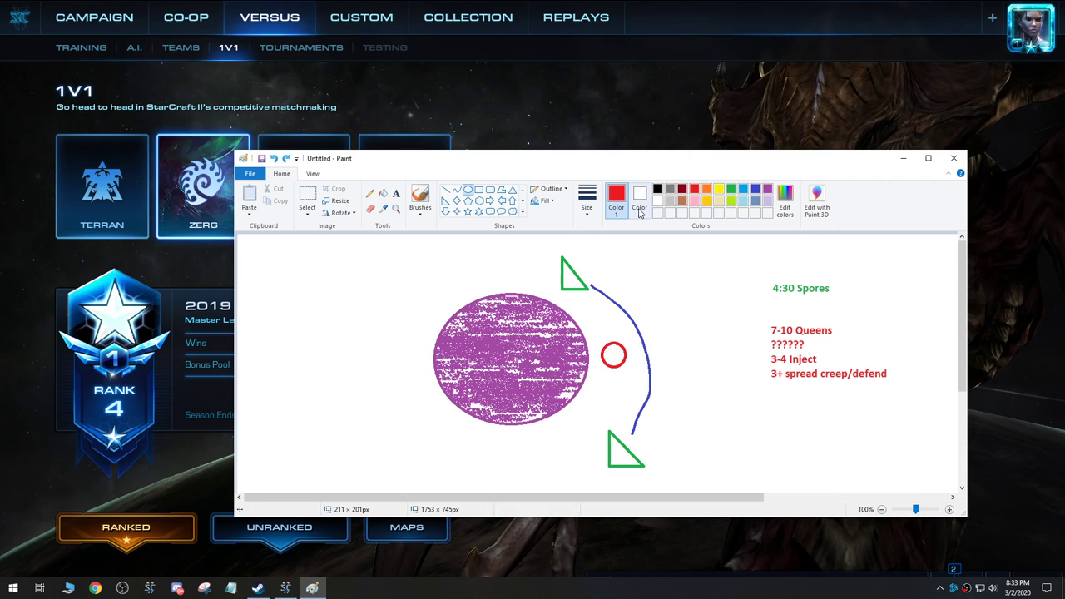
Draw a small dark red five-point star outline above the red circle
click(467, 212)
click(733, 191)
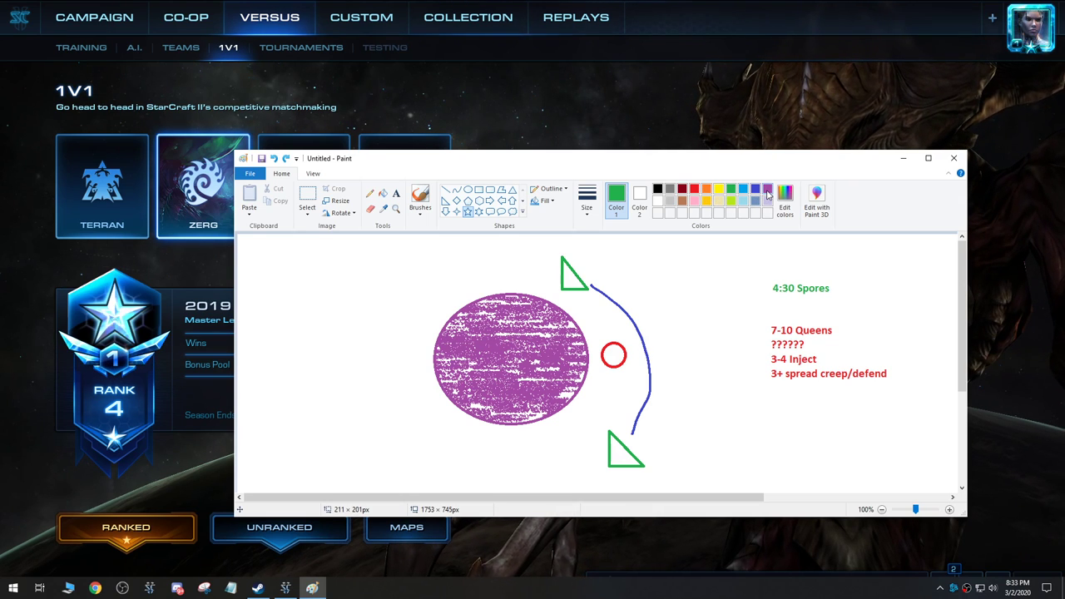
click(767, 189)
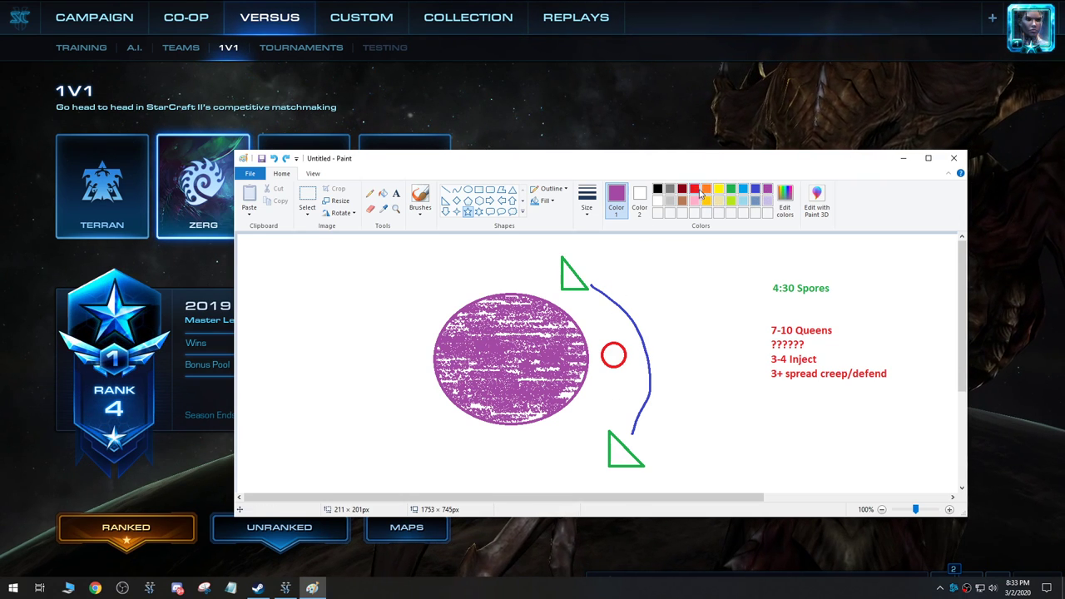
click(682, 190)
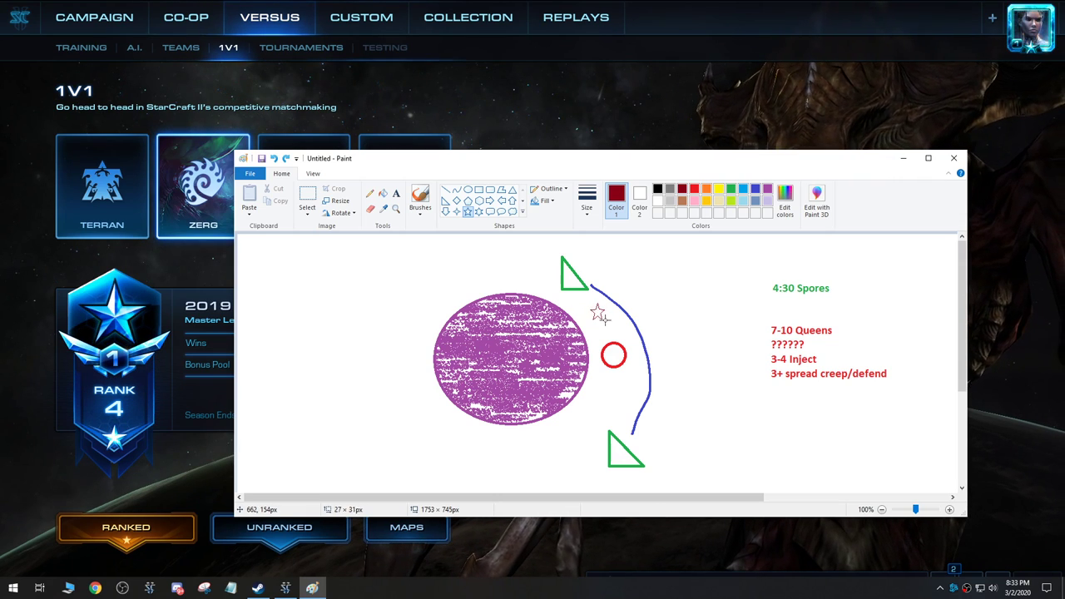
drag(604, 318, 617, 333)
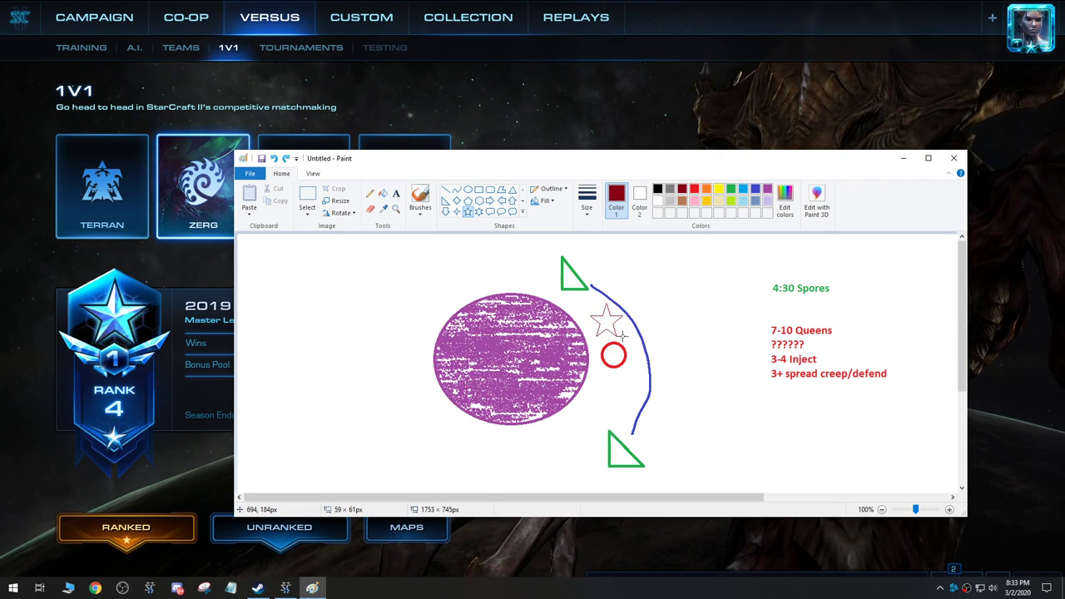
drag(610, 325, 606, 321)
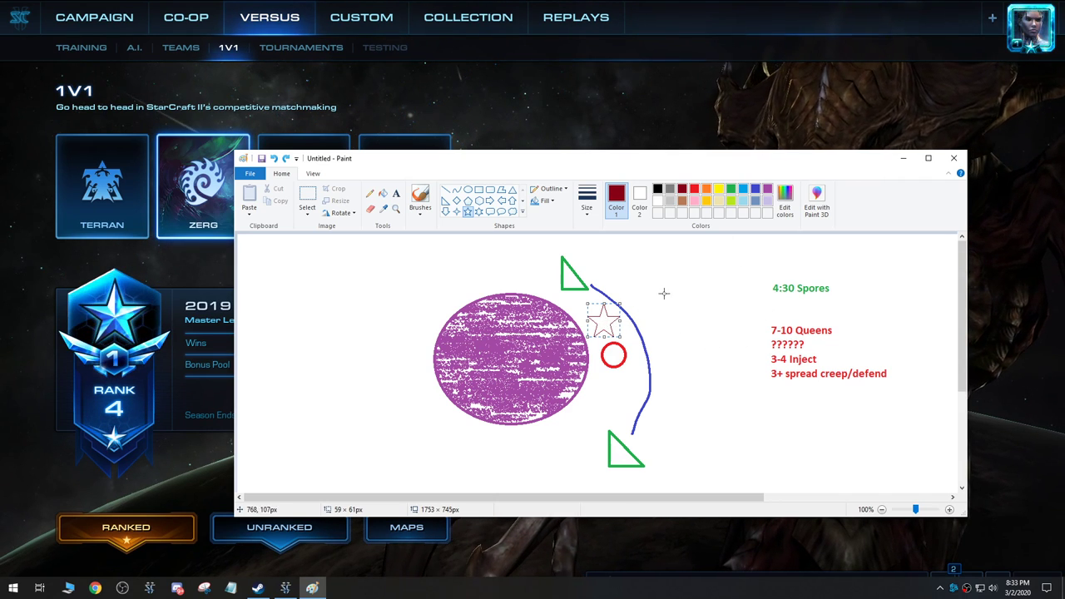
Move the star below the purple ellipse's lower right, beside the lower green triangle
drag(605, 317, 593, 401)
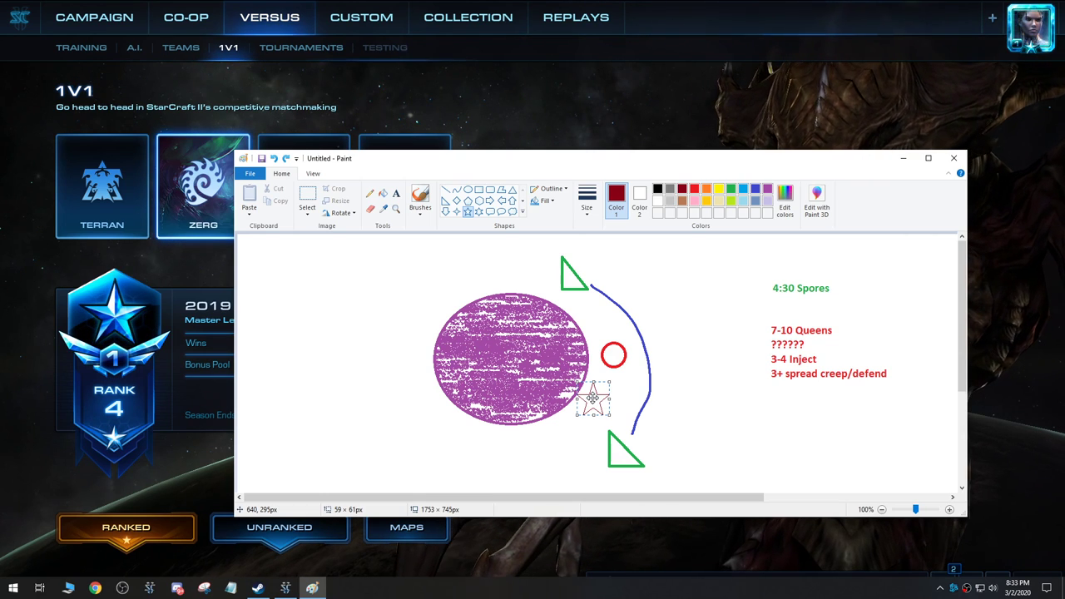
drag(593, 401, 592, 314)
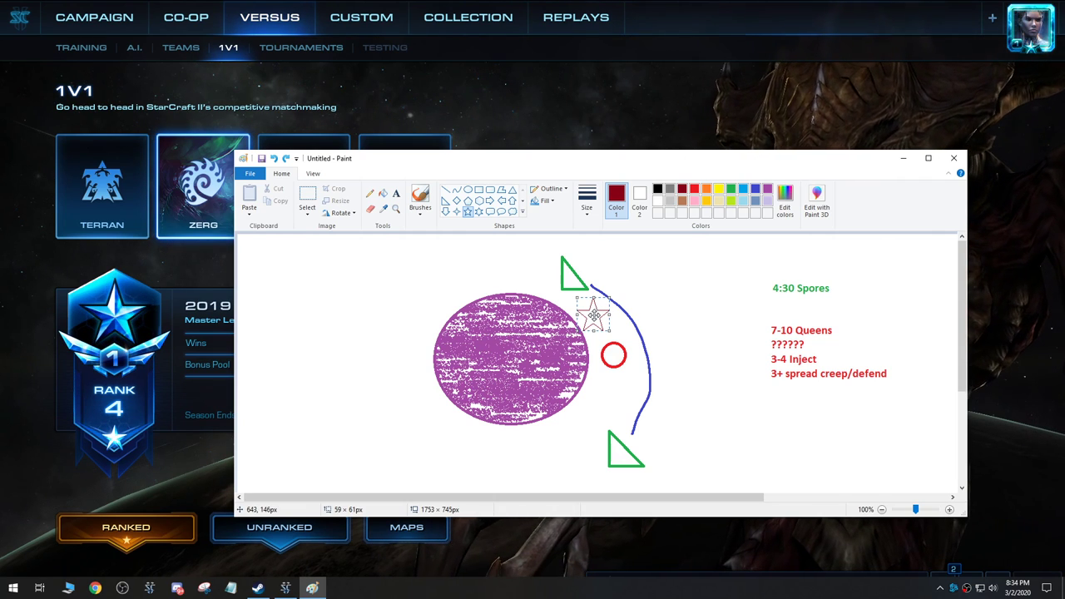
drag(593, 315, 577, 428)
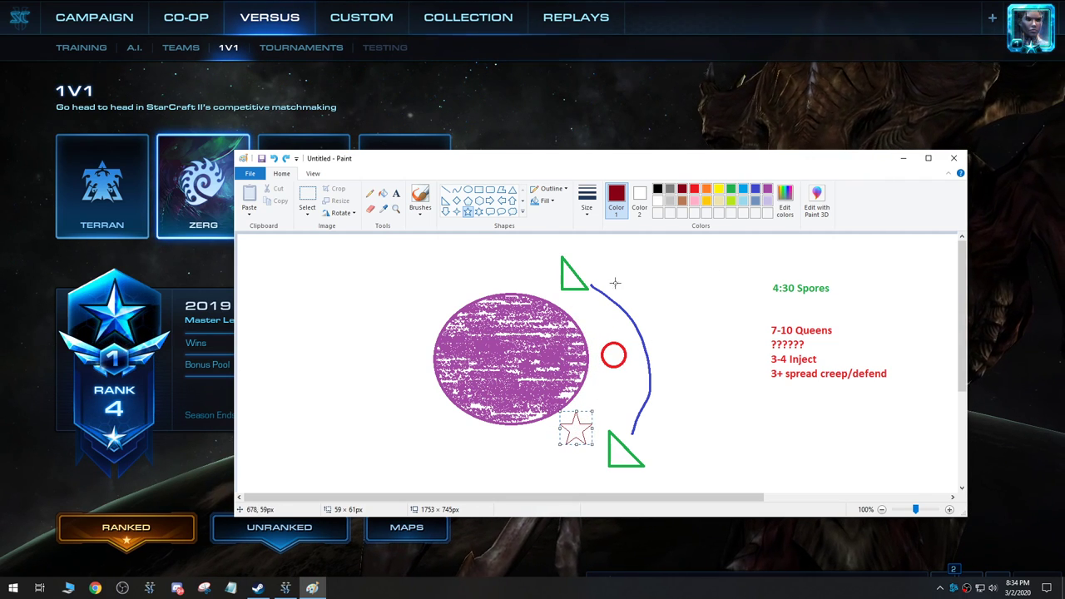
Draw a thick purple left-pointing arrow beside 4:30 Spores, plus a small one at lower left
click(502, 203)
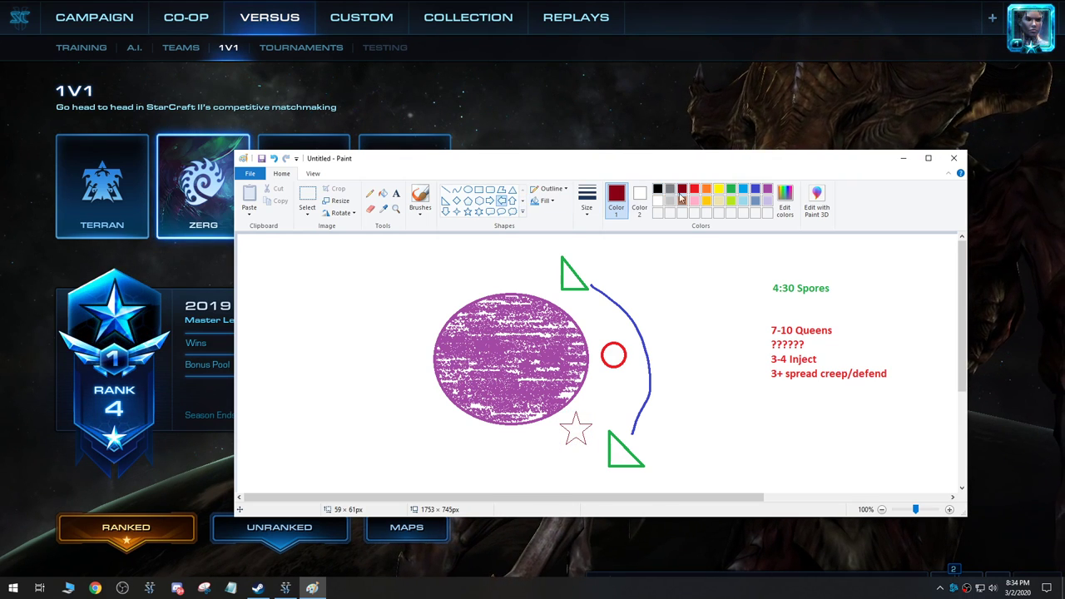
click(658, 190)
click(586, 199)
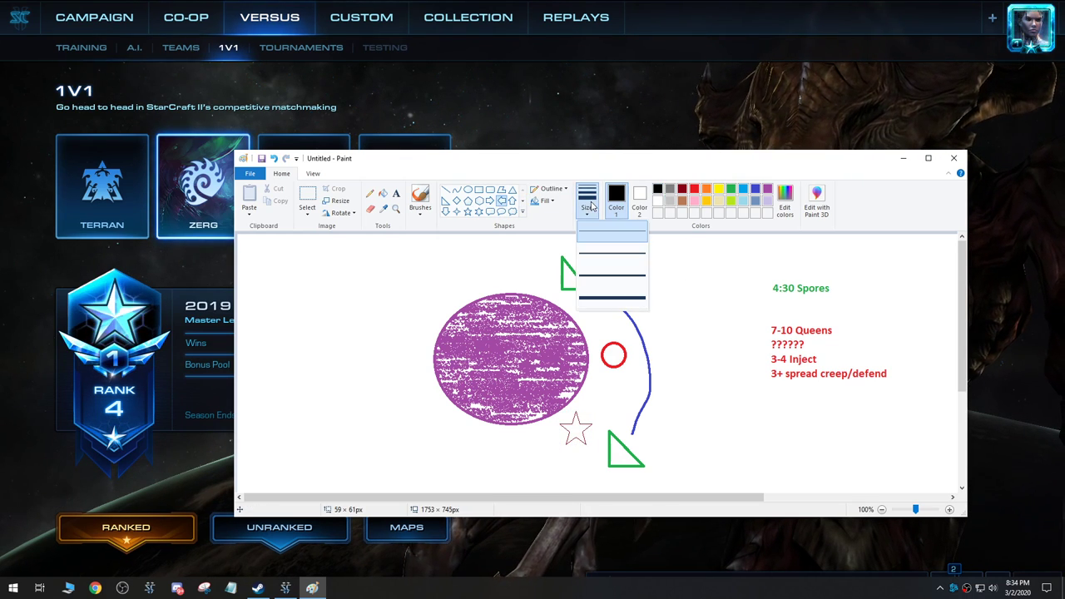
click(611, 298)
mouse_move(725, 253)
mouse_down()
mouse_move(637, 306)
mouse_move(702, 292)
mouse_move(613, 319)
mouse_move(658, 299)
mouse_up()
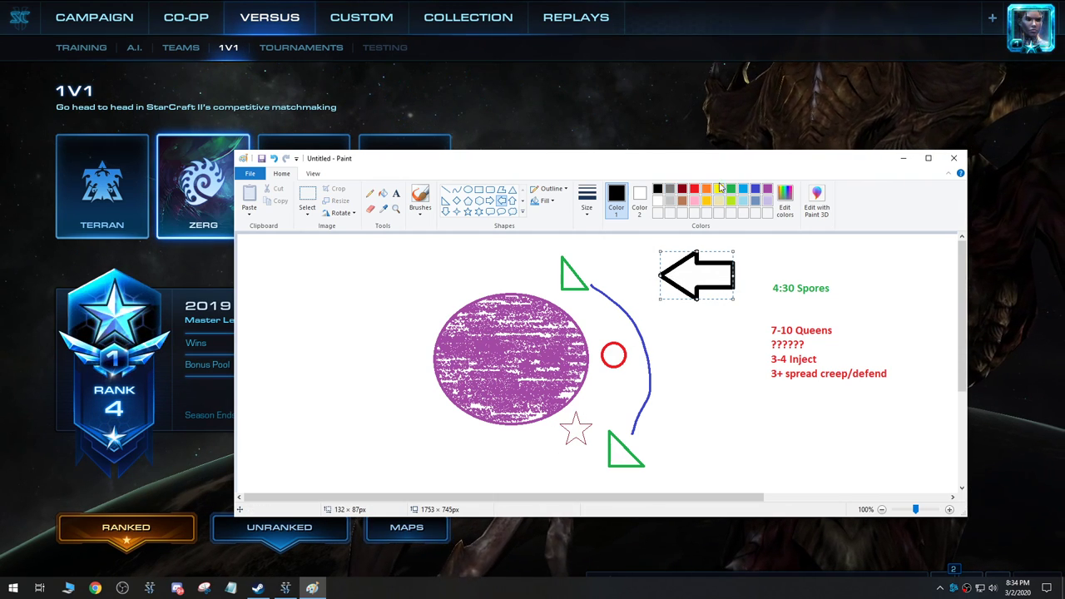
click(767, 188)
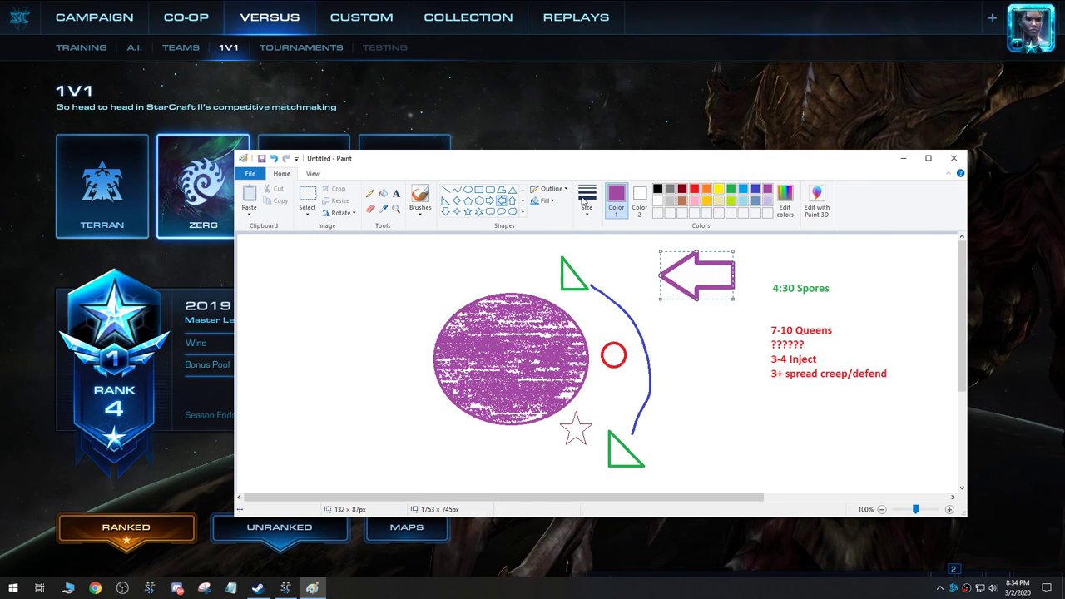
drag(311, 421, 351, 456)
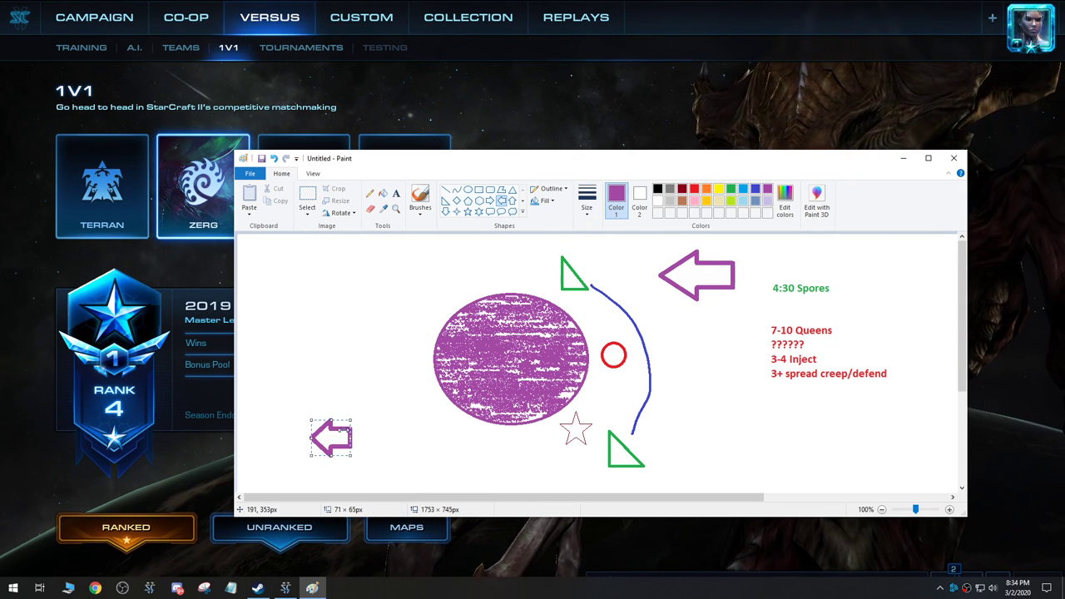
Remove the small lower-left arrow and draw four purple six-point stars there instead
click(274, 158)
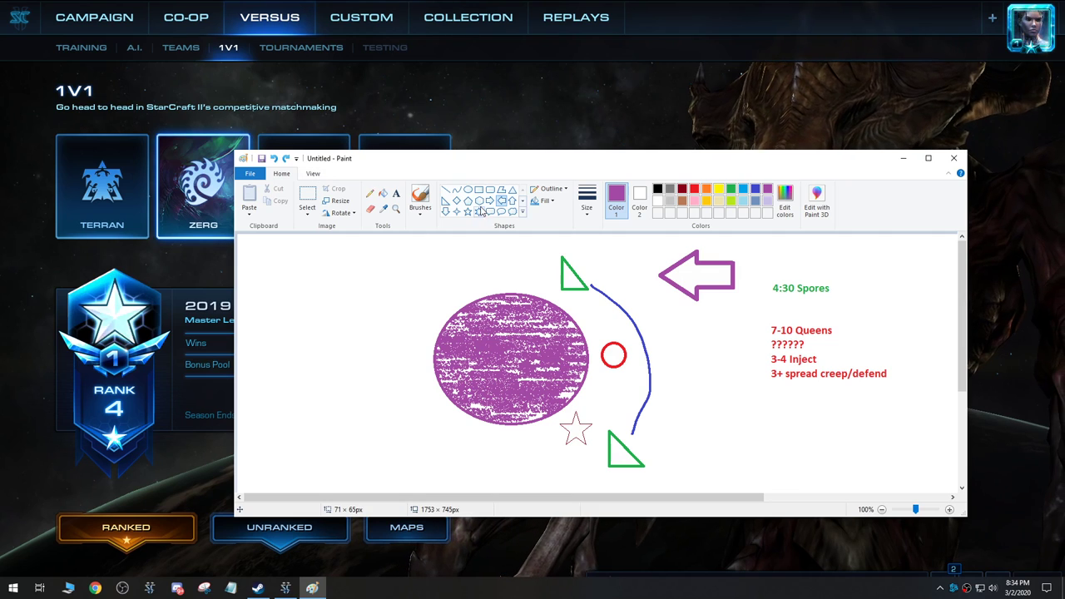
click(478, 212)
mouse_move(286, 392)
mouse_down()
mouse_move(328, 441)
mouse_move(328, 430)
mouse_up()
drag(299, 442, 336, 469)
drag(333, 406, 407, 481)
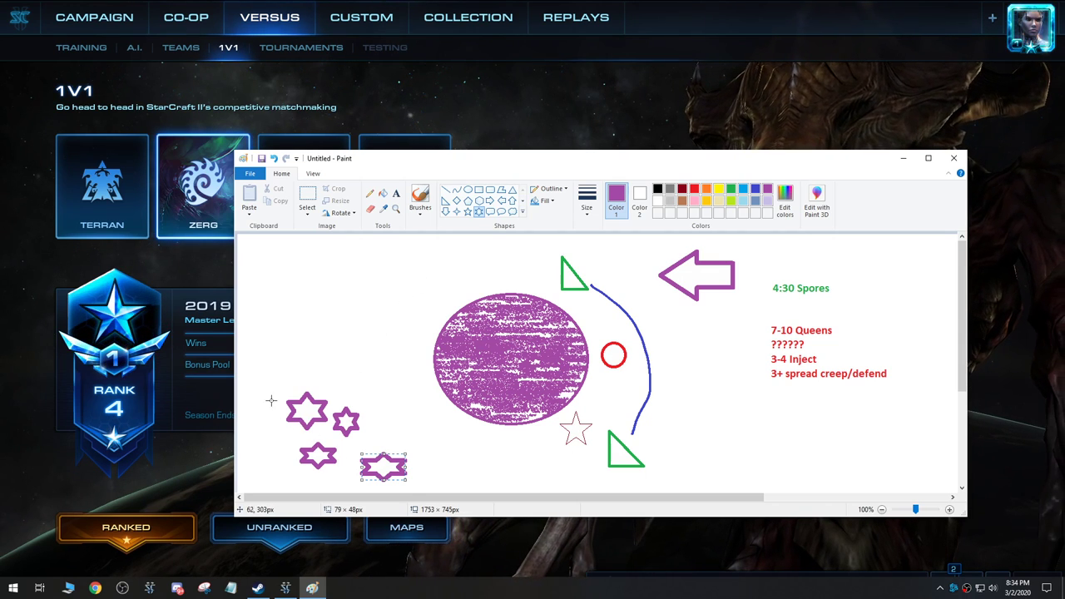
Add a large purple six-point star below the ellipse and smaller ones by the arc
drag(533, 427, 599, 491)
mouse_move(603, 388)
mouse_down()
mouse_move(629, 417)
mouse_move(687, 439)
mouse_up()
drag(581, 397, 605, 425)
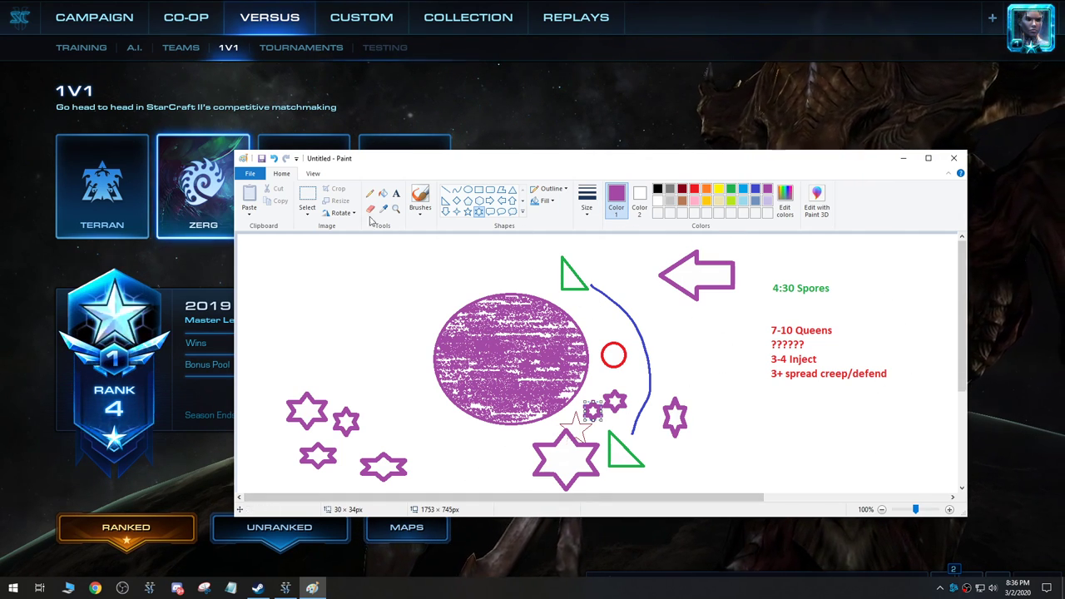
Undo the large star below the oval and the small stars by the arc and ellipse
click(275, 159)
click(274, 159)
click(275, 159)
click(274, 158)
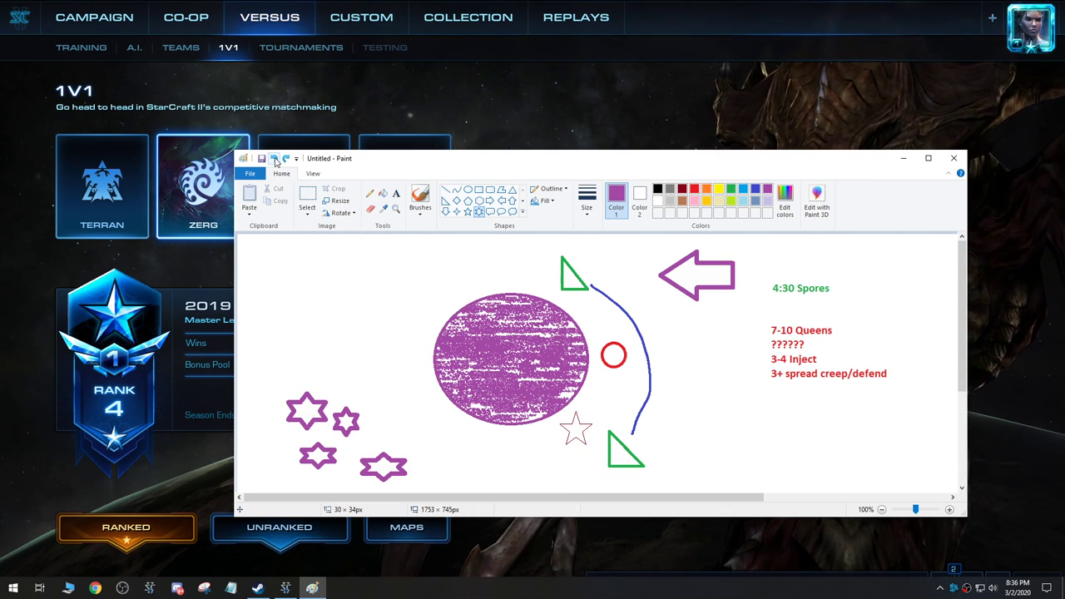
right_click(275, 159)
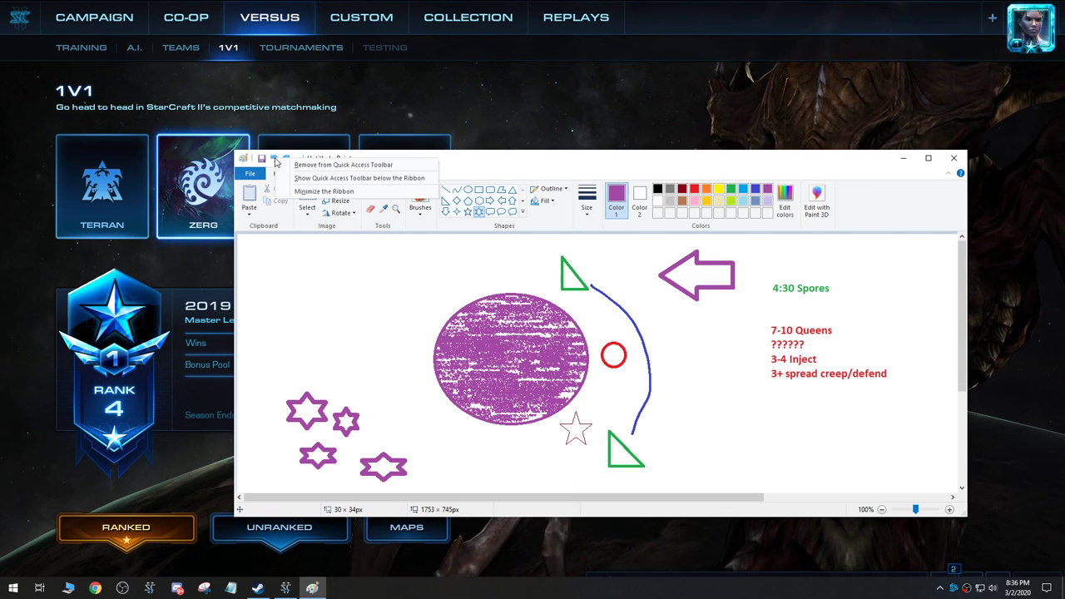
click(712, 167)
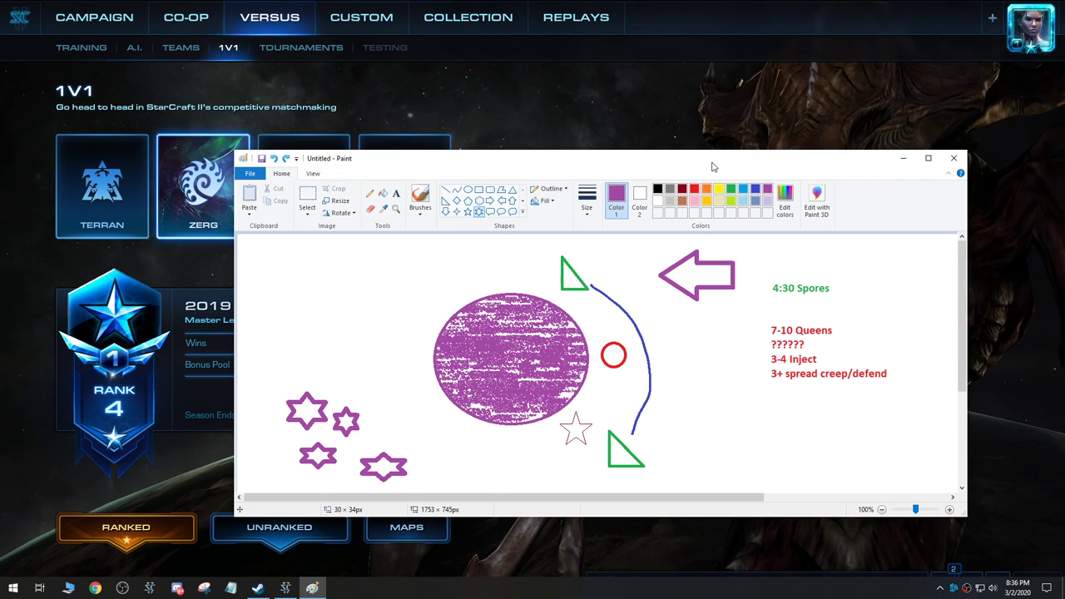